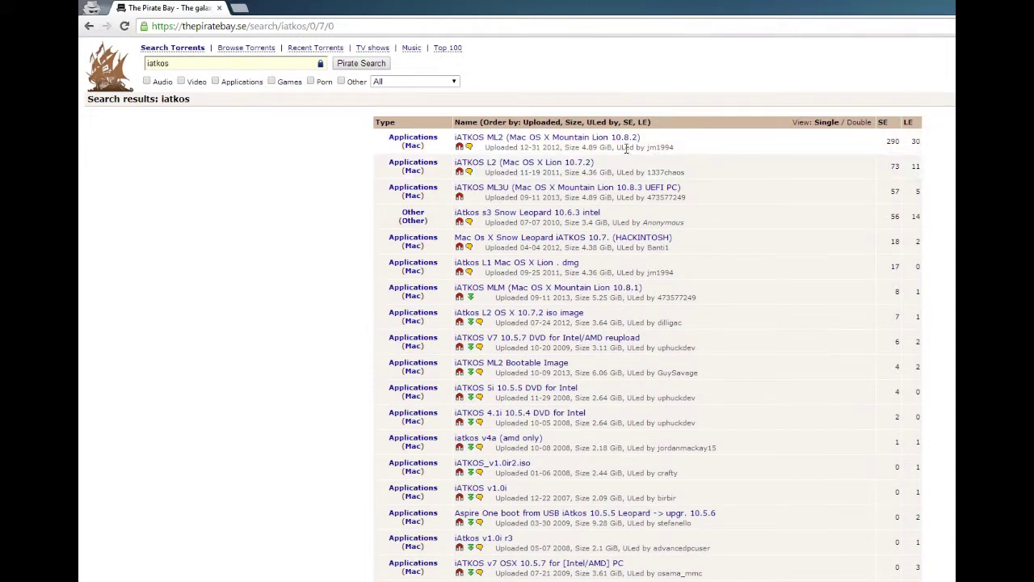
left_click(612, 141)
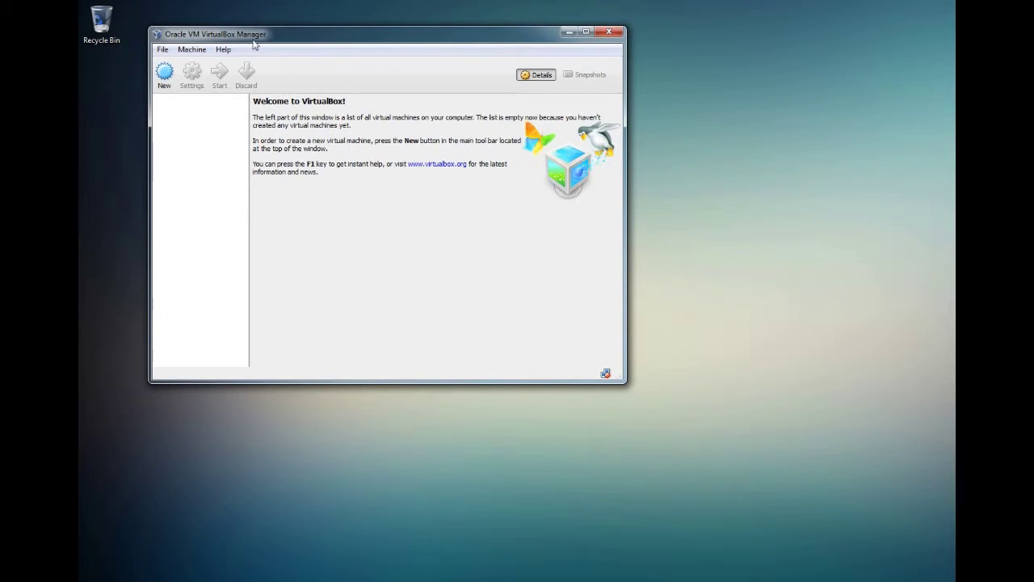
left_click_drag(255, 40, 227, 33)
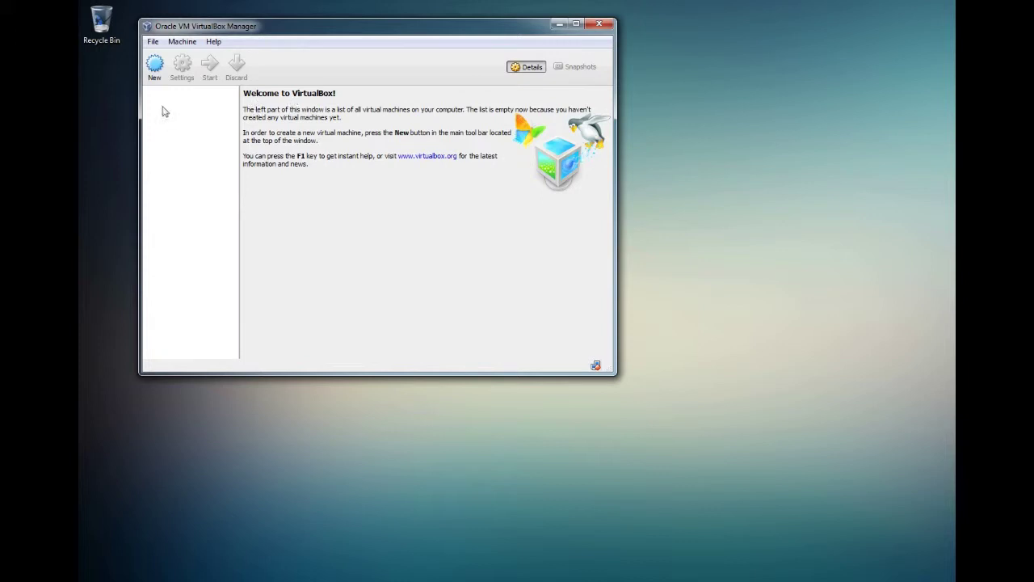
- Start a new virtual machine named My Mac with type Mac OS X and version Mac OS X 10.8 Mountain Lion (64 bit)
left_click(153, 79)
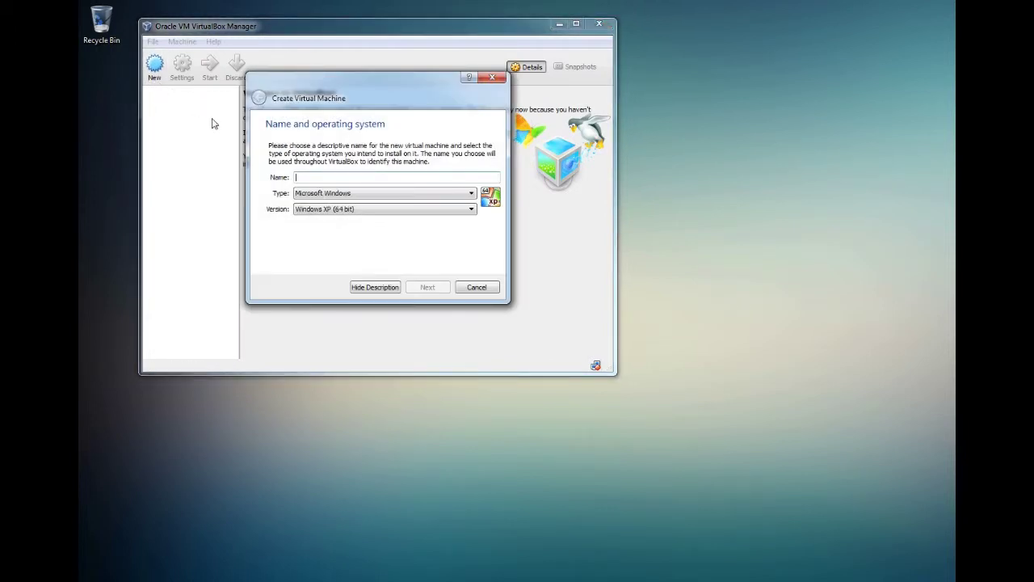
type("My Mac")
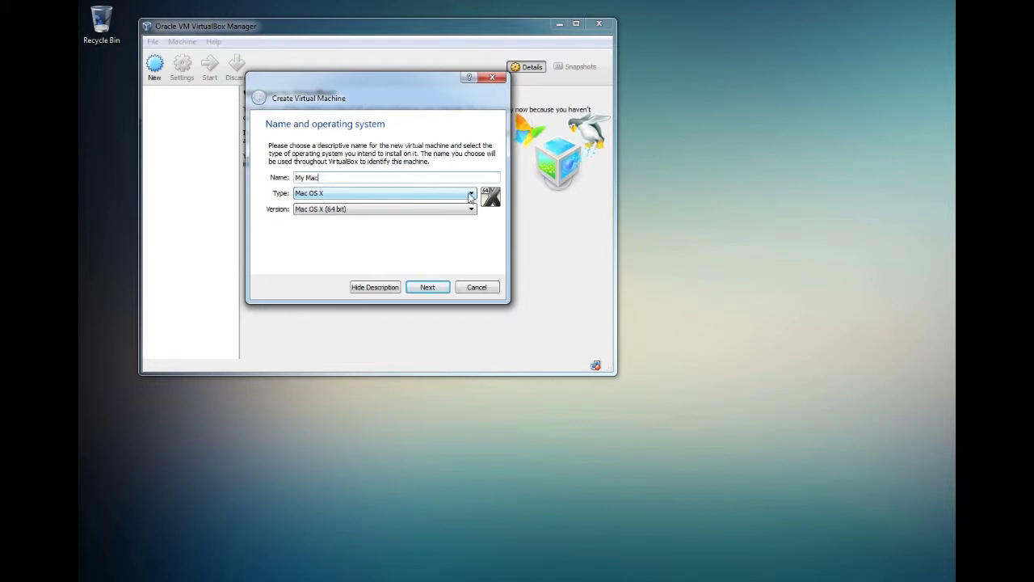
left_click(472, 195)
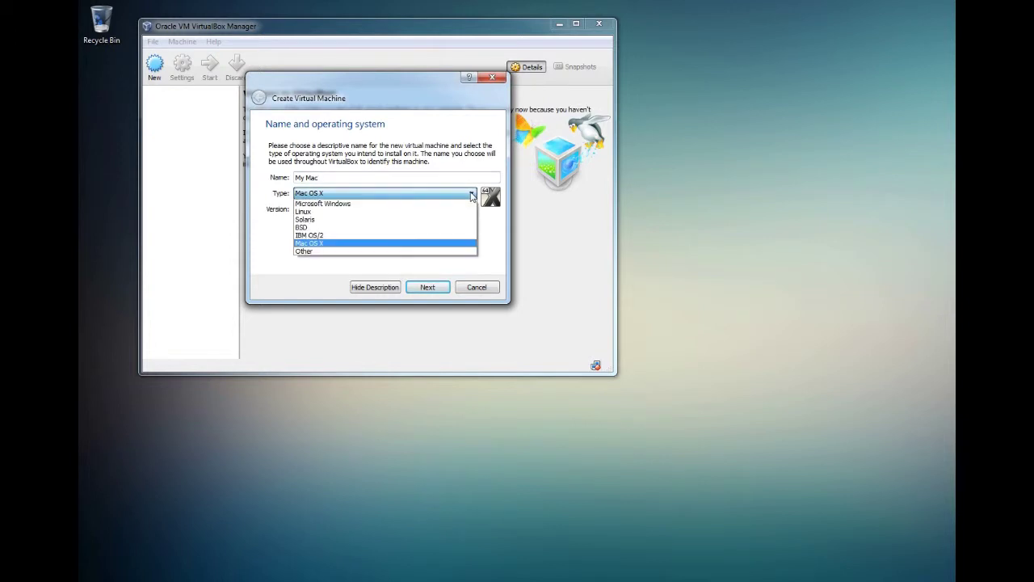
left_click(344, 243)
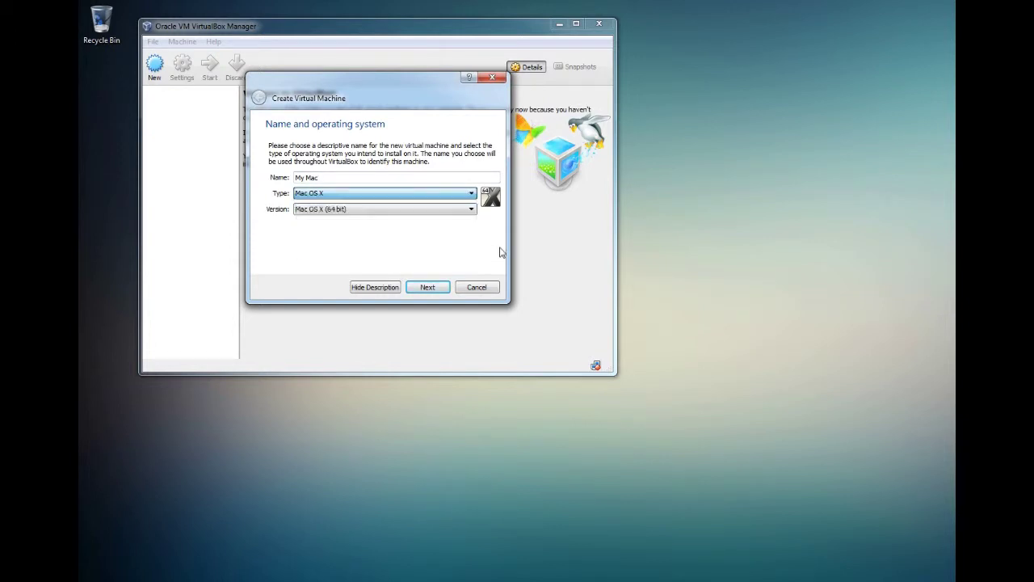
left_click(470, 210)
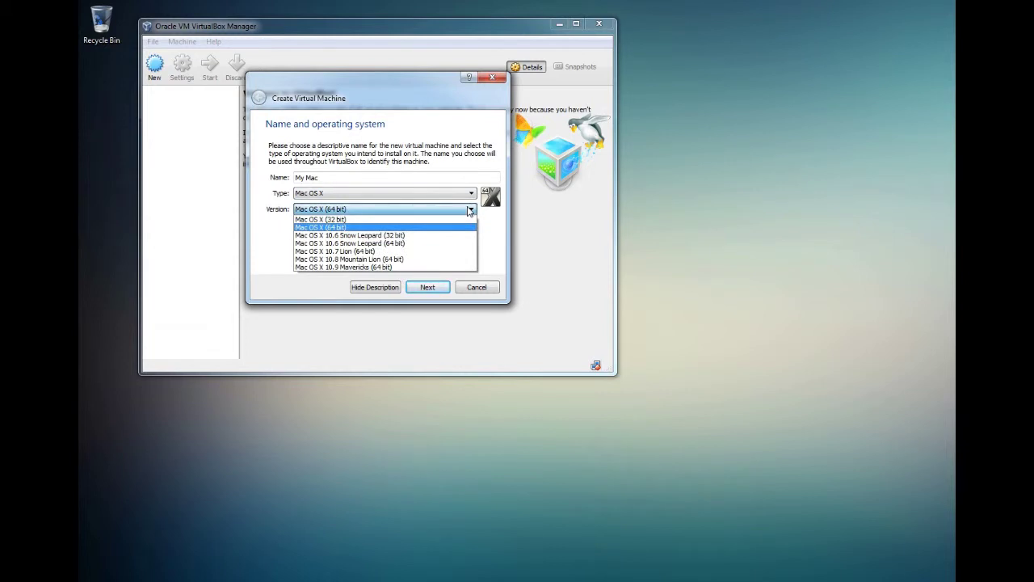
left_click(349, 260)
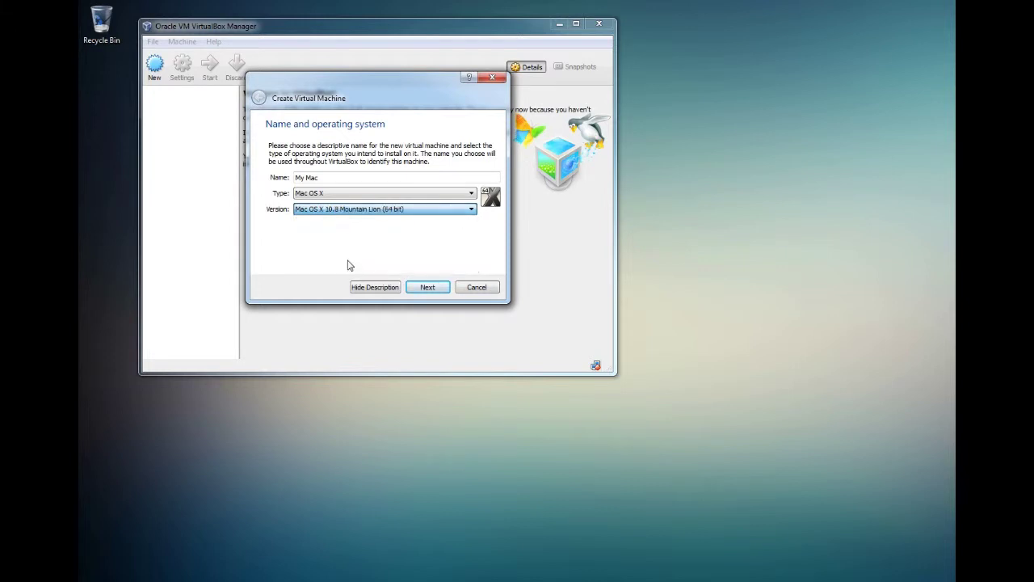
left_click(425, 294)
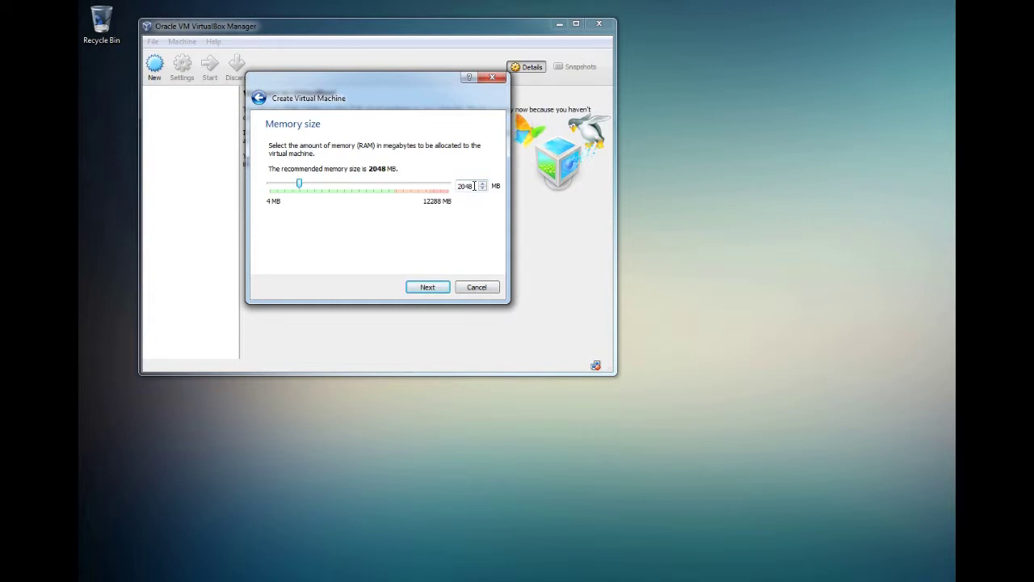
- Set the new virtual machine's memory size to 6400 MB and continue to the hard drive setup
left_click_drag(474, 186, 440, 186)
type("6400")
left_click(428, 288)
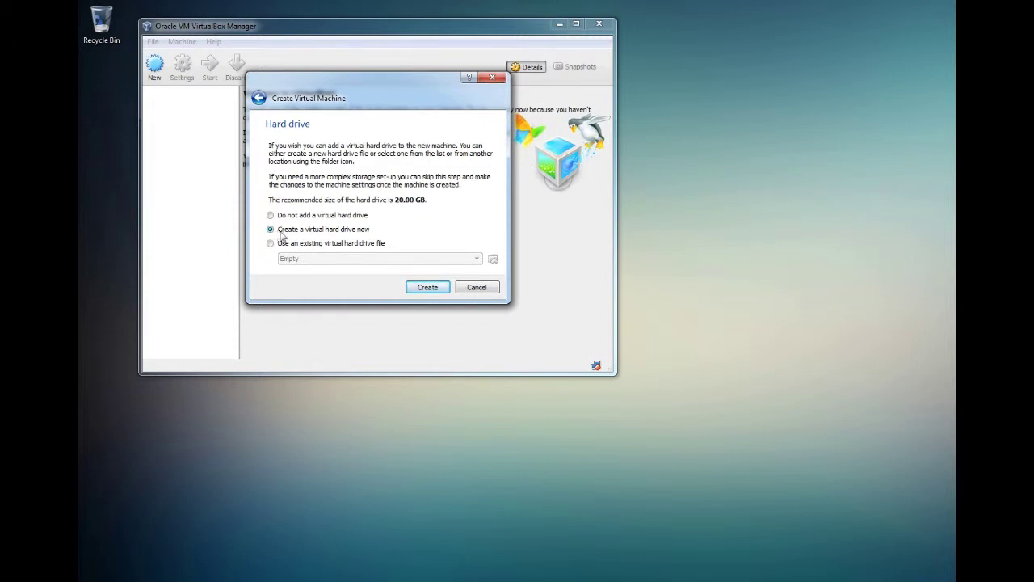
- Create a dynamically allocated VDI virtual hard drive with a size of 128 GB for the new machine
left_click(425, 288)
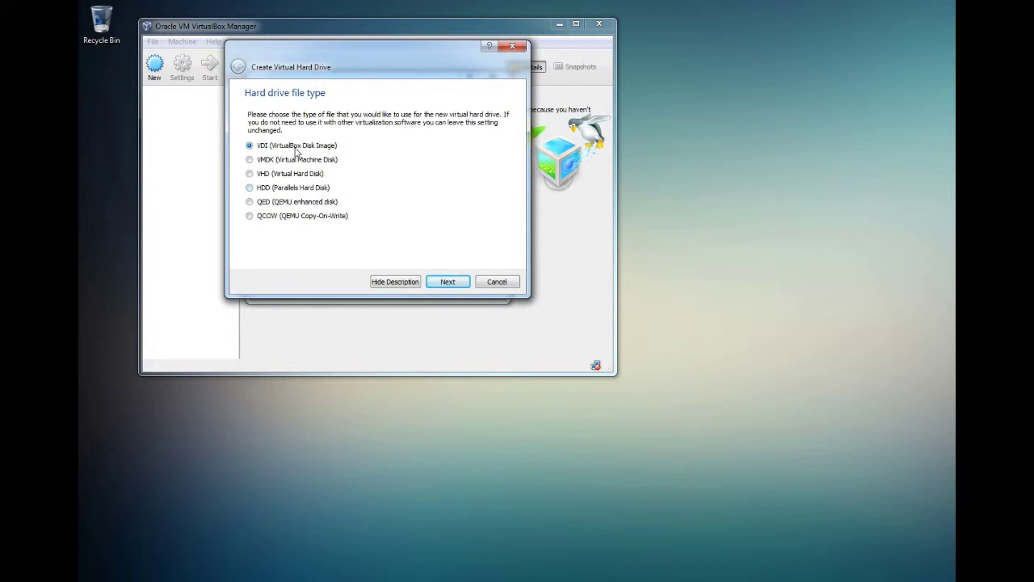
left_click(449, 282)
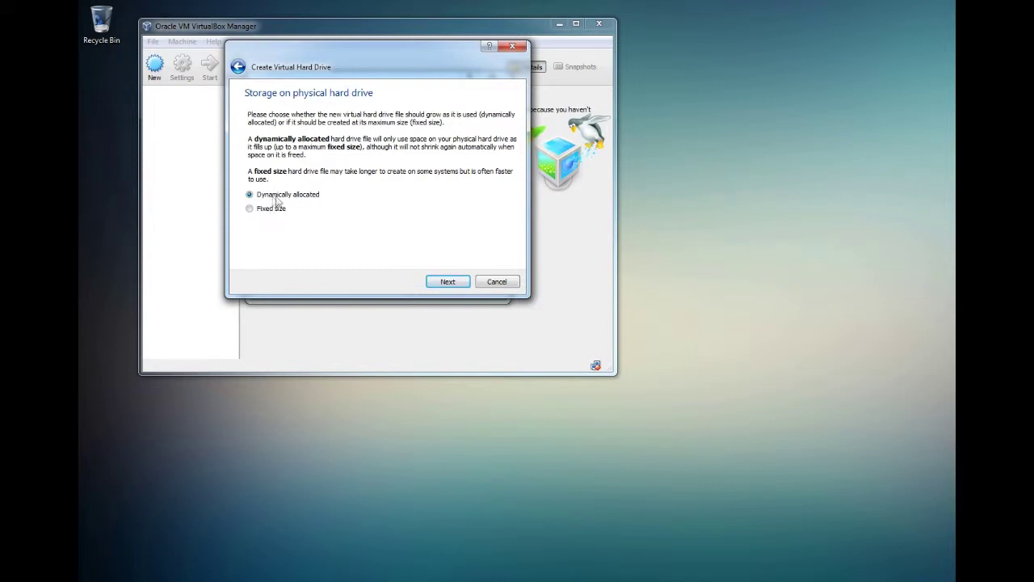
left_click(446, 282)
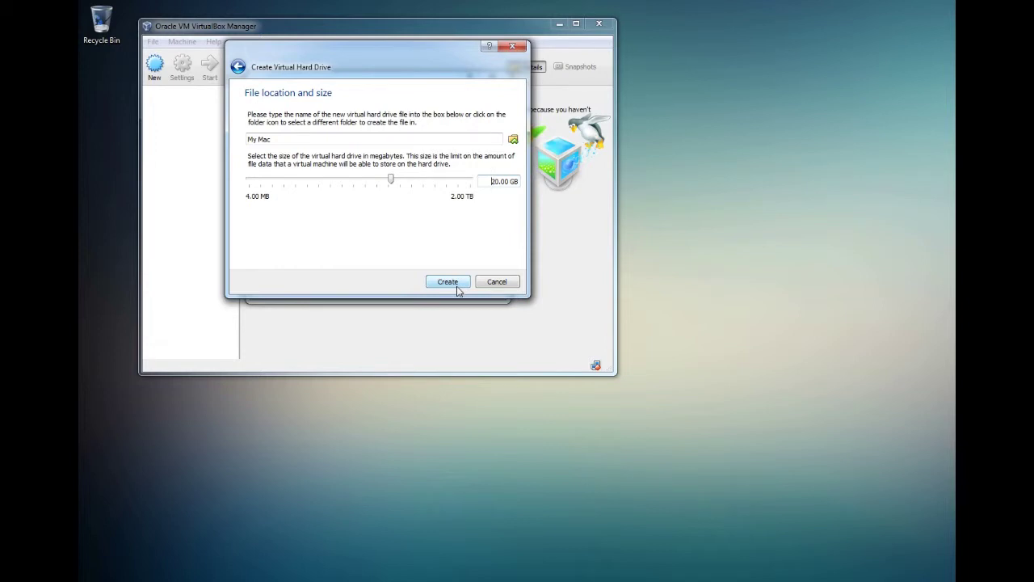
type("128")
left_click(446, 283)
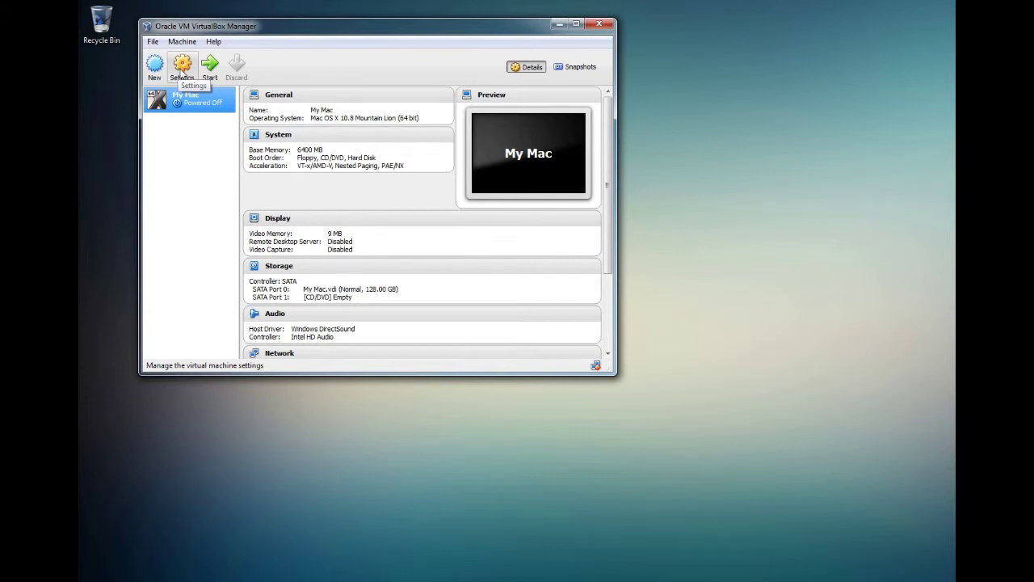
- In the My Mac system settings, disable EFI and remove Floppy from the boot order
left_click(183, 73)
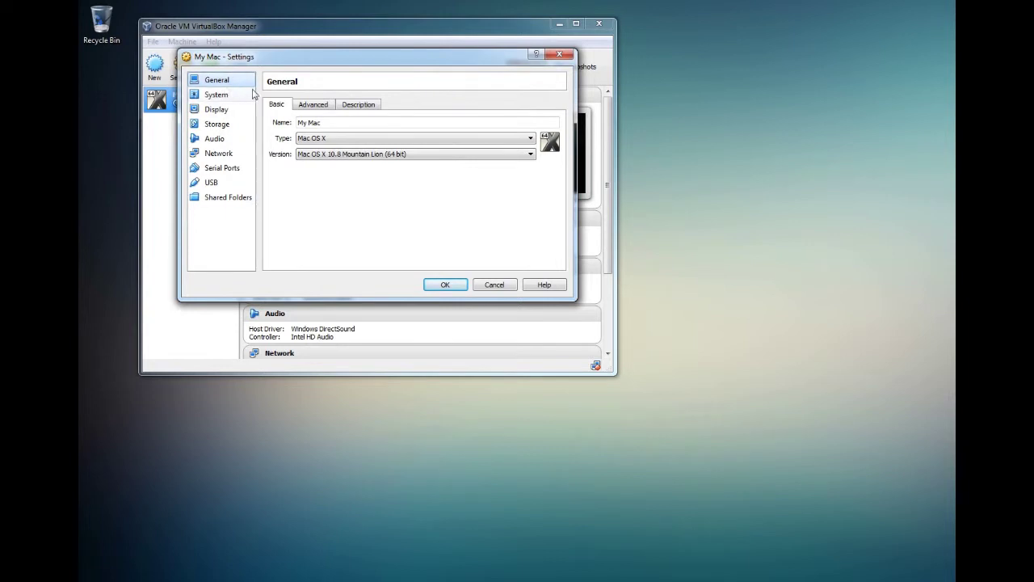
left_click(322, 107)
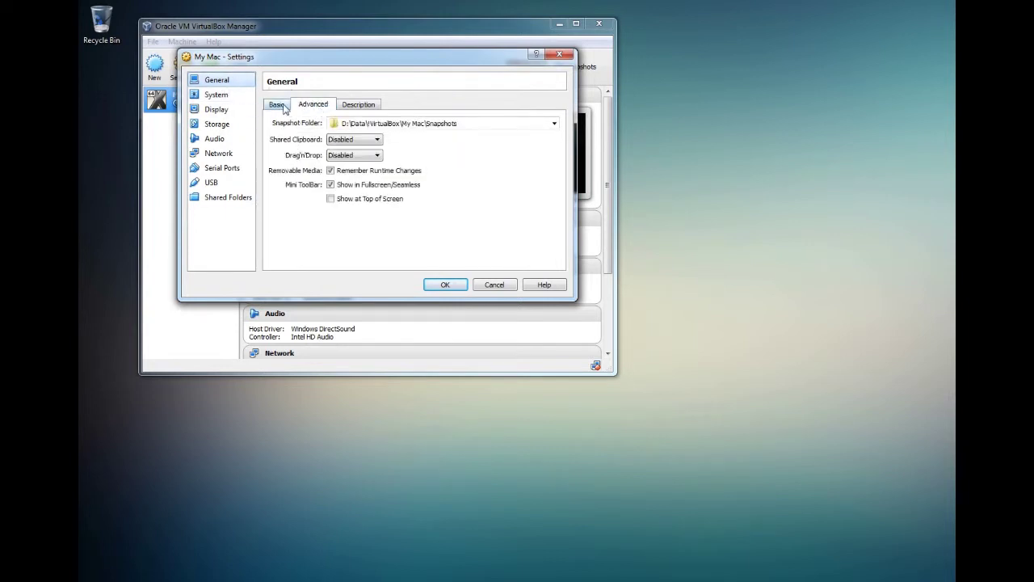
left_click(278, 105)
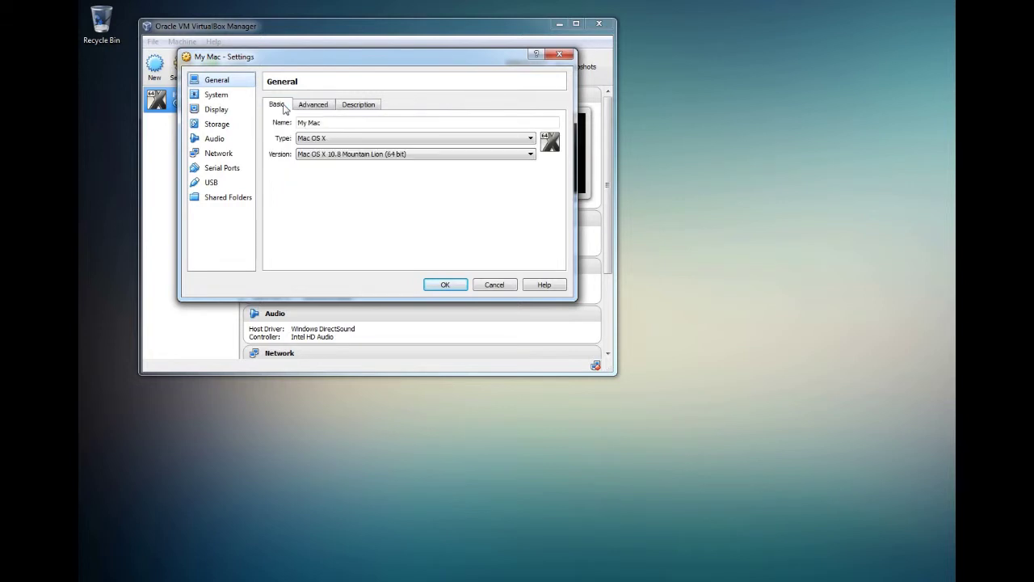
left_click(215, 95)
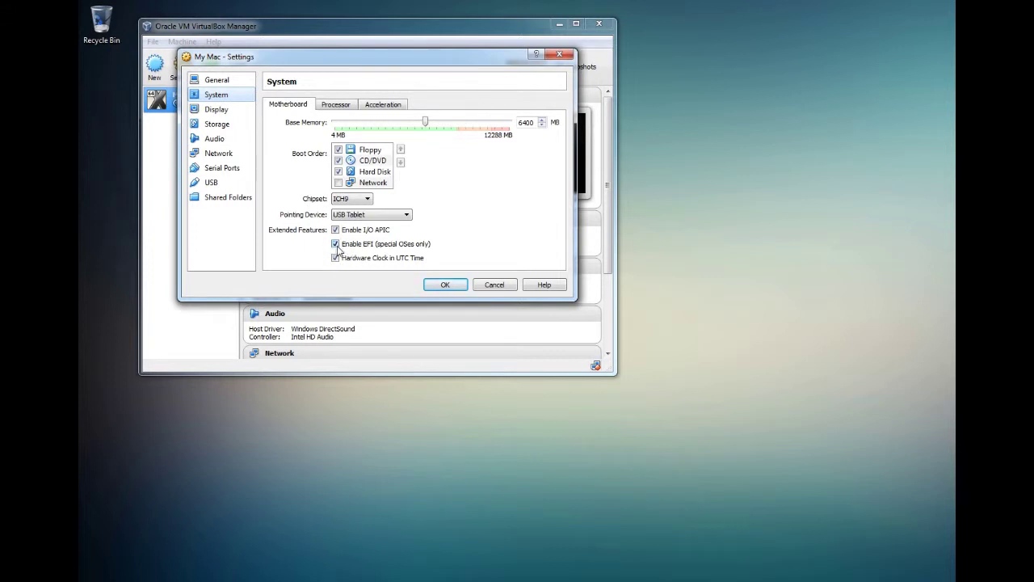
mouse_move(339, 250)
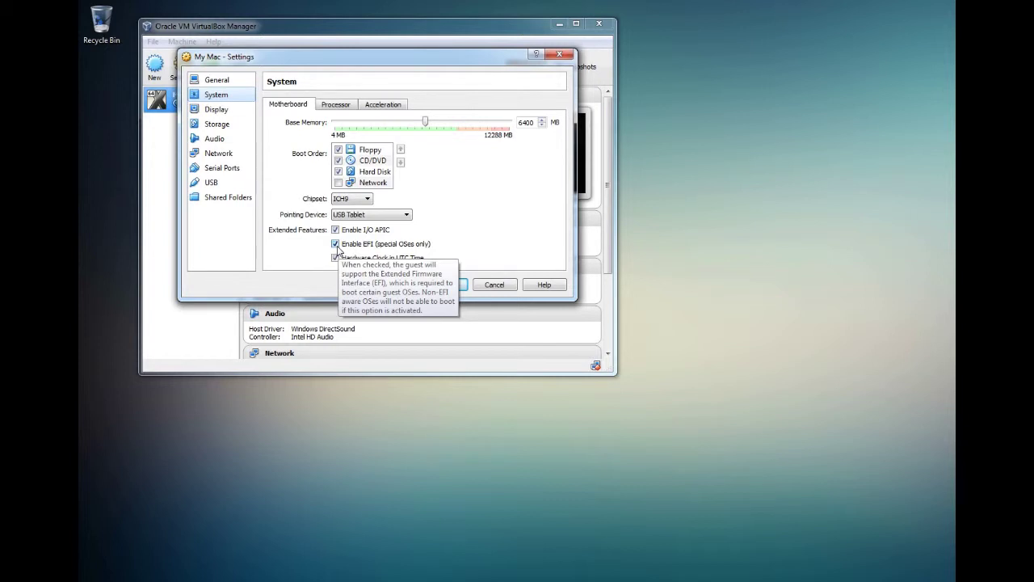
left_click(338, 249)
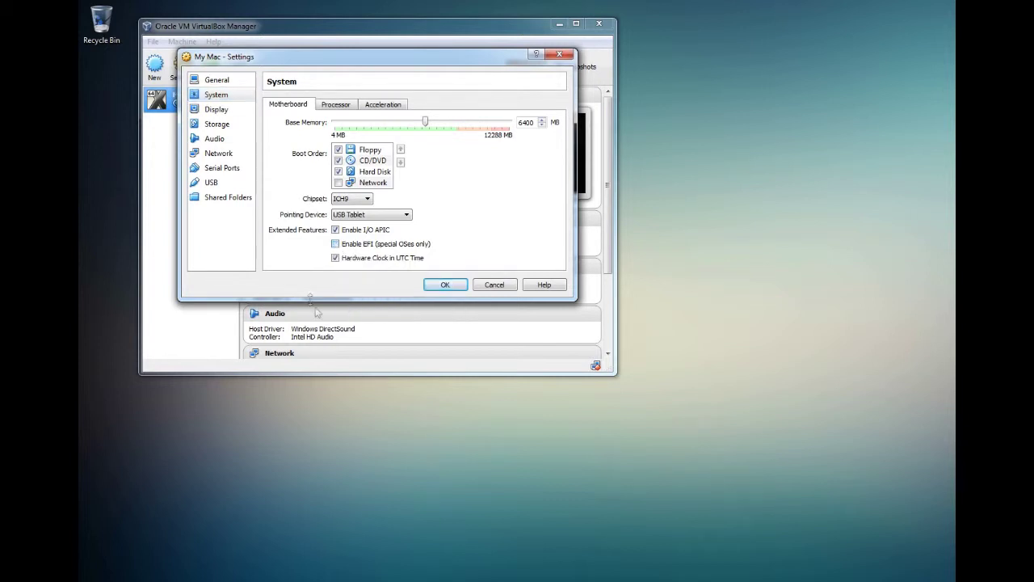
left_click(338, 151)
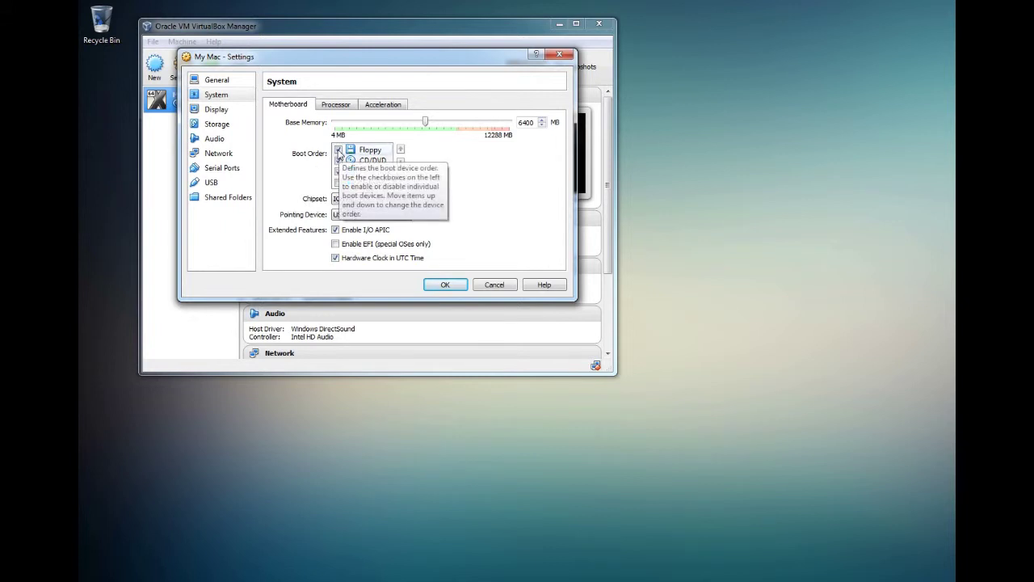
left_click(339, 151)
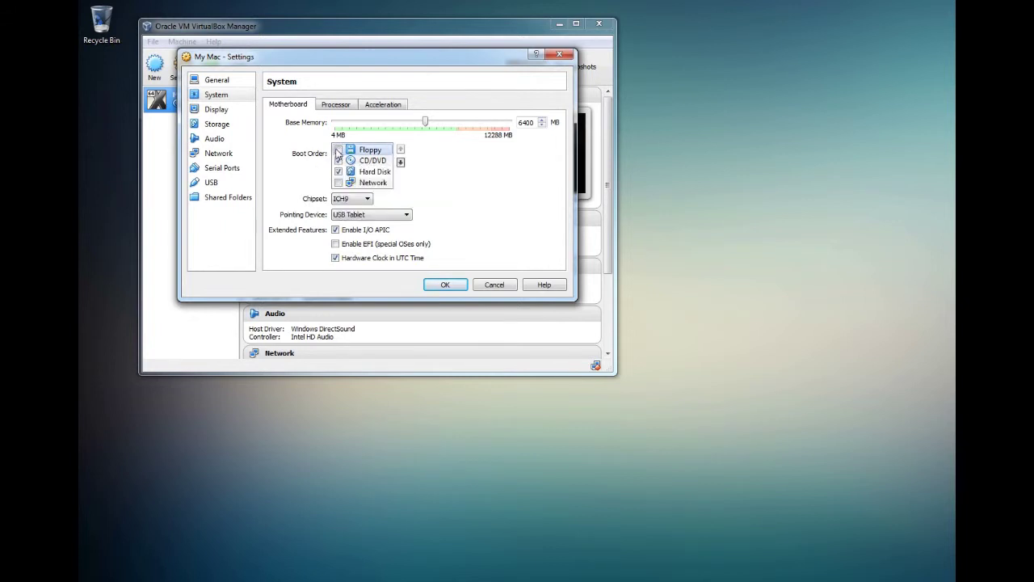
- Increase the virtual machine's processor count and review its hardware virtualization options
left_click(334, 104)
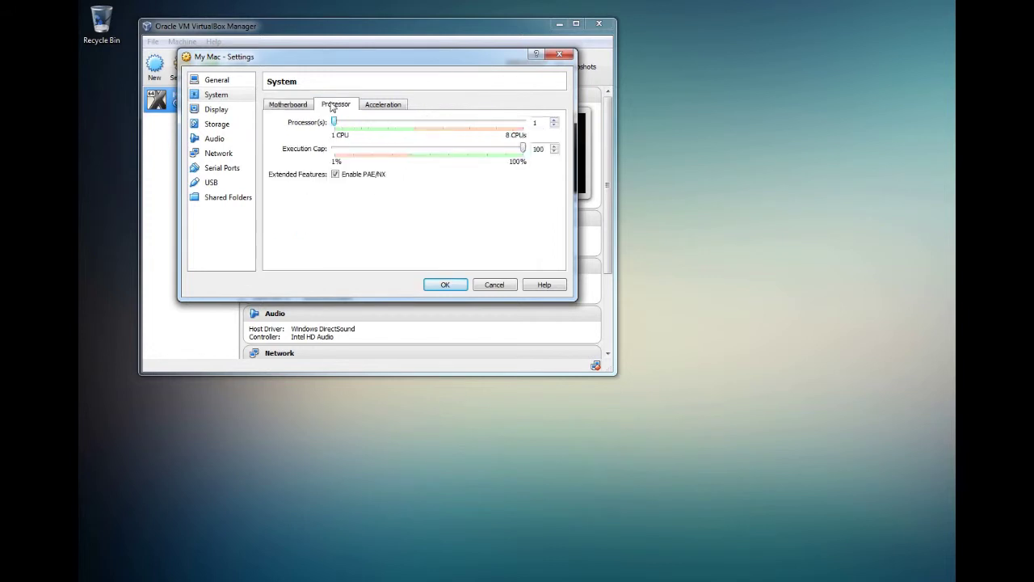
left_click(554, 121)
left_click(392, 105)
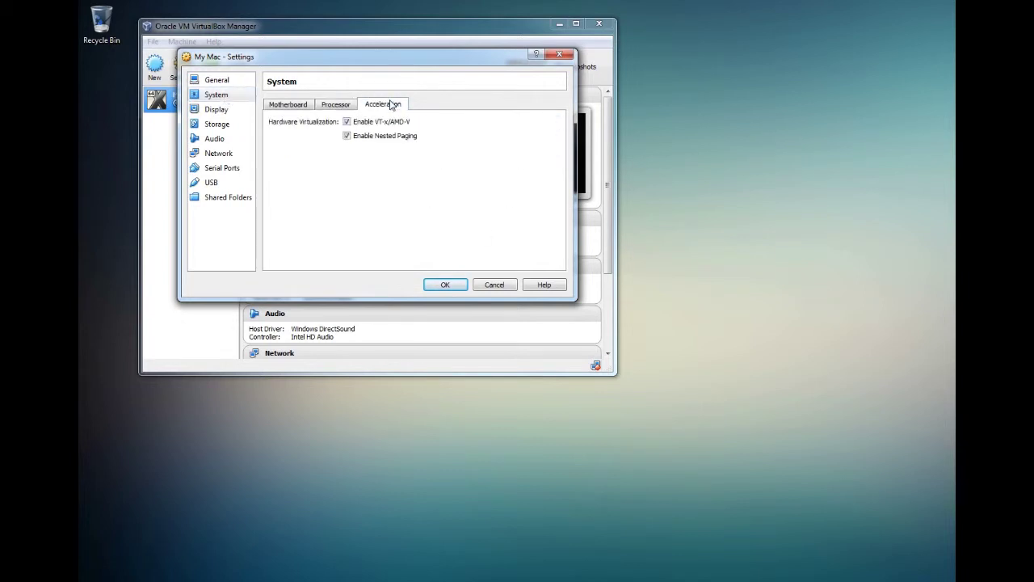
left_click(281, 107)
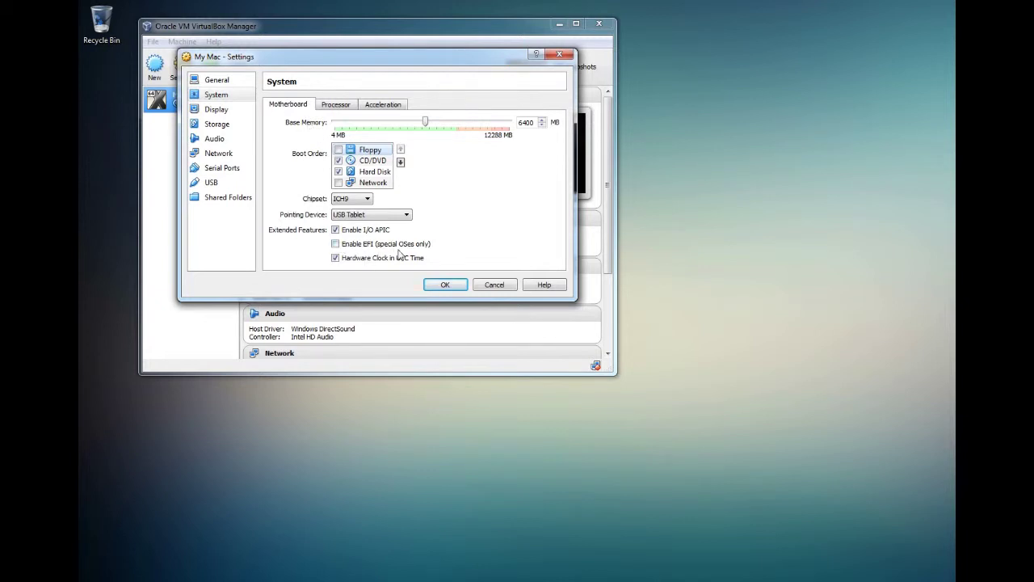
- Set the virtual machine's video memory to 128 MB in the display settings
left_click(208, 110)
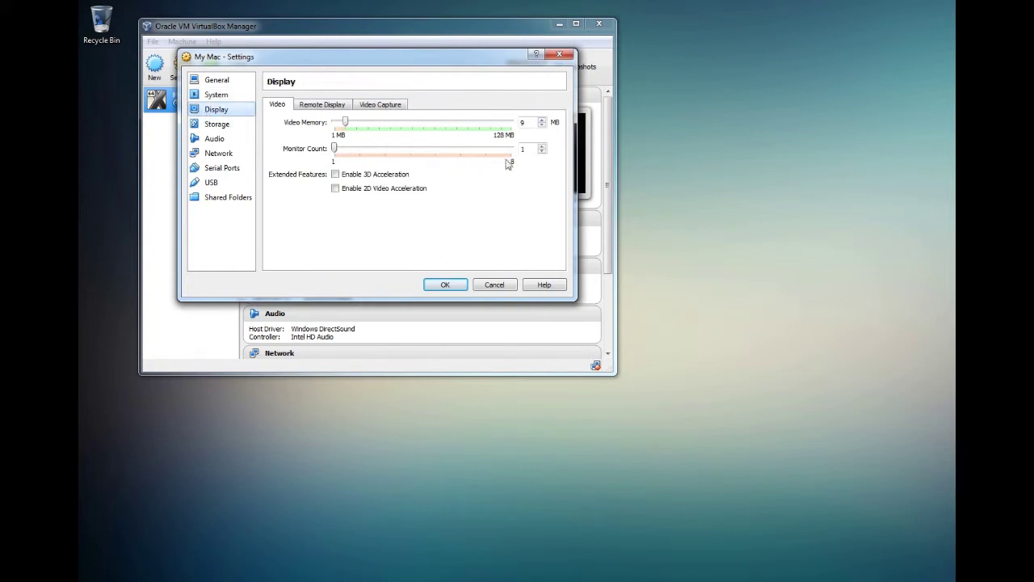
double_click(527, 122)
type("128")
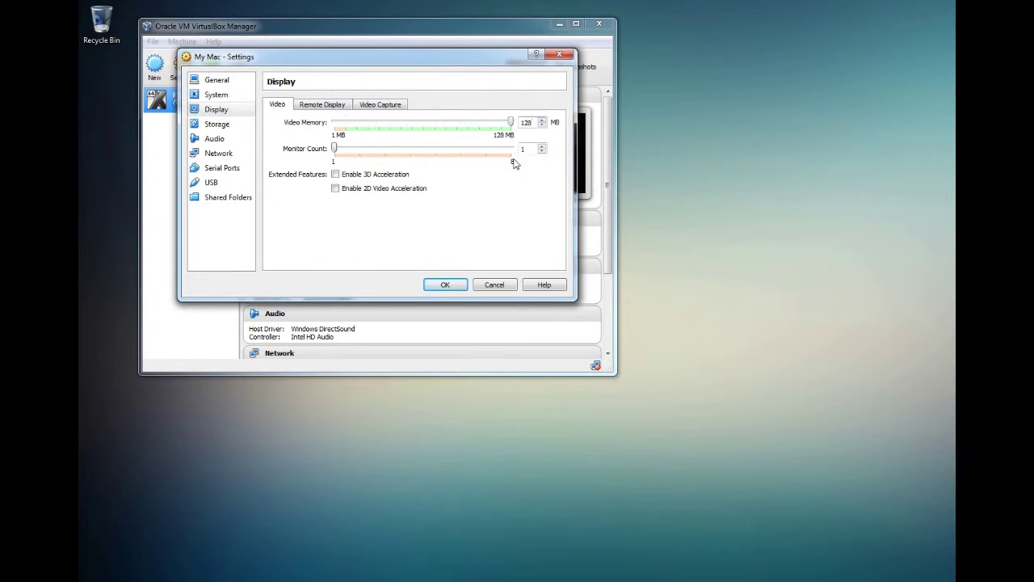
left_click(336, 189)
mouse_move(343, 284)
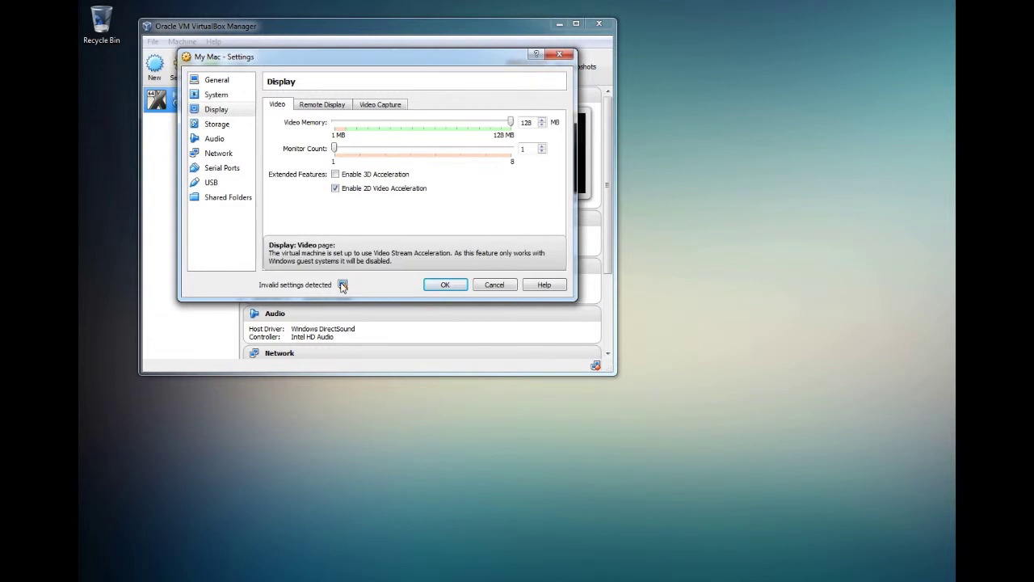
left_click(336, 189)
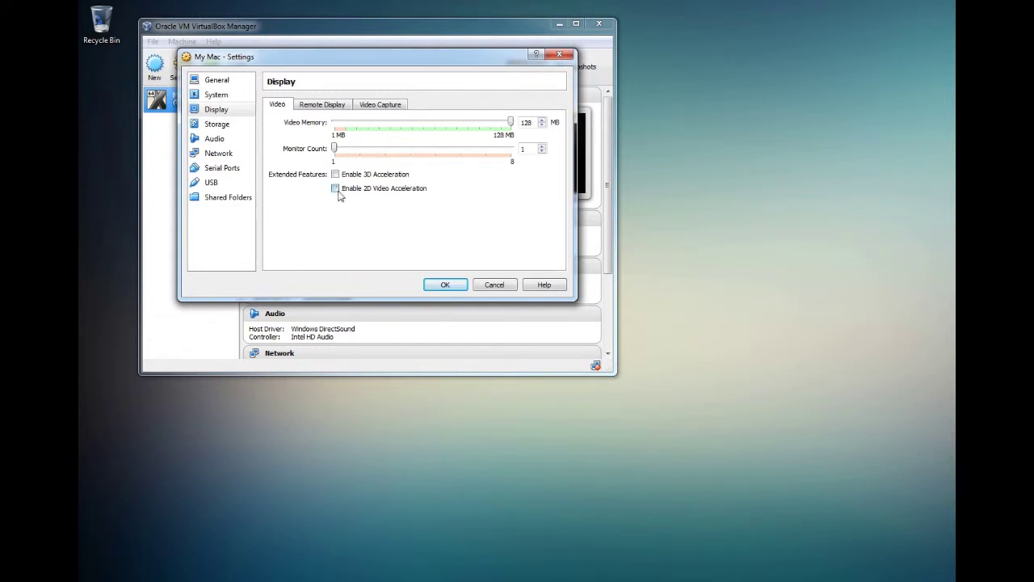
- Load the iATKOS_ML2 disc image into the empty CD/DVD drive in the machine's storage settings
left_click(218, 127)
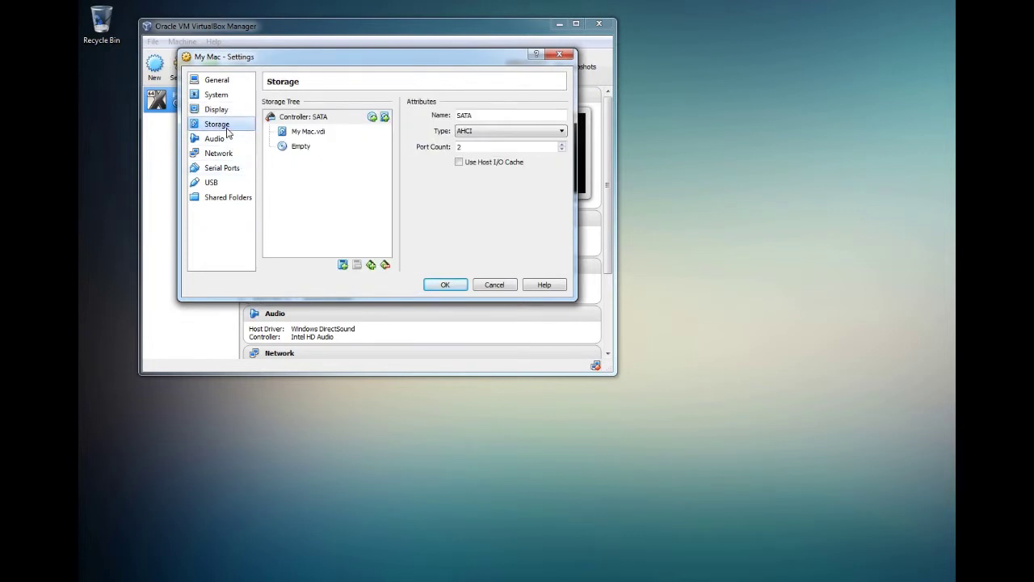
left_click(294, 151)
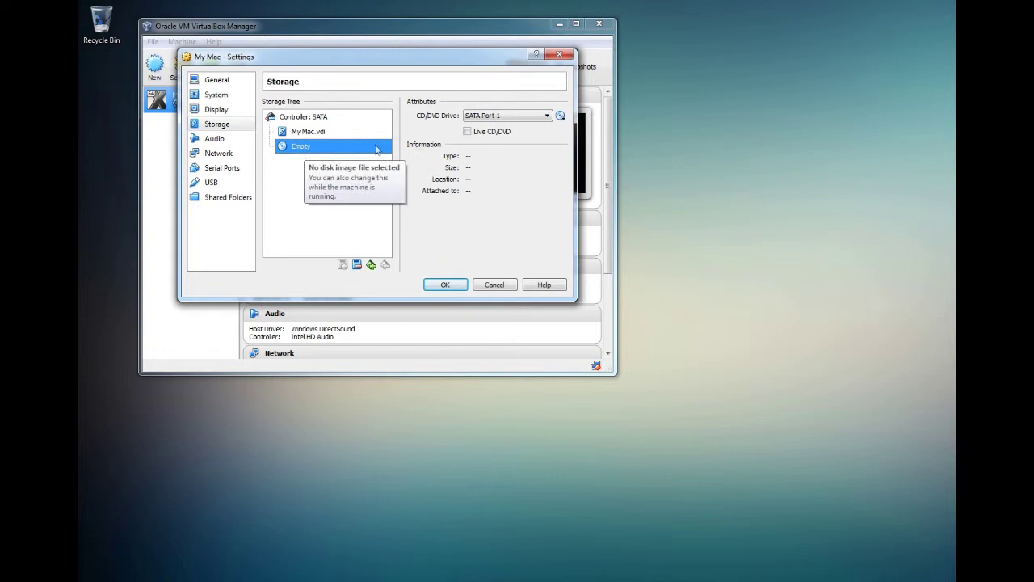
left_click(561, 117)
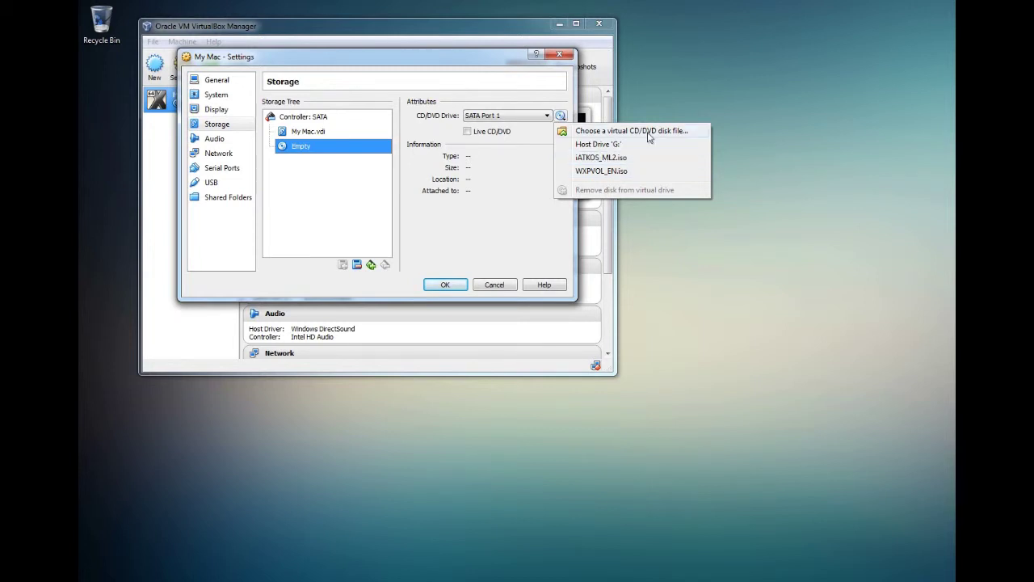
left_click(610, 132)
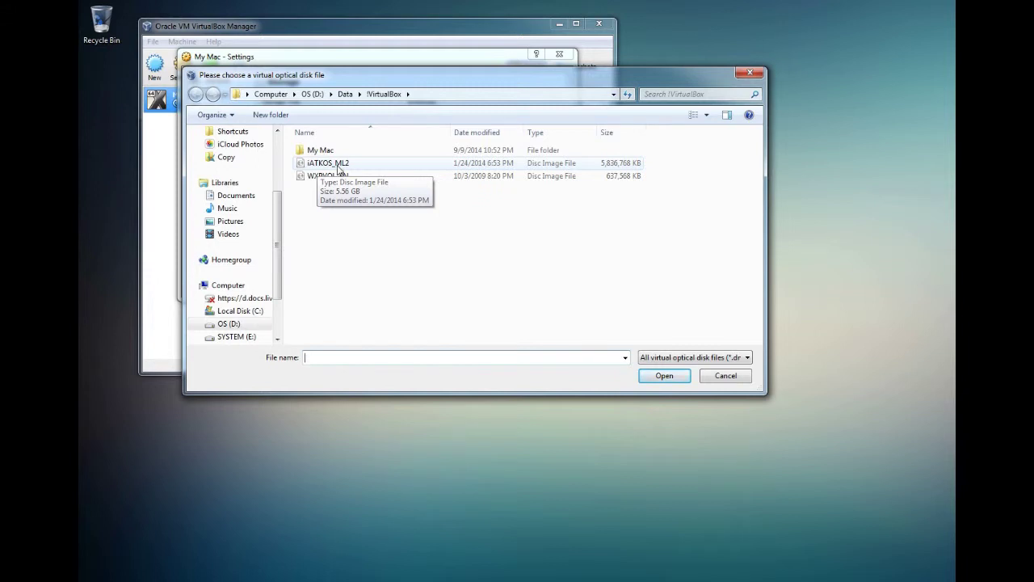
left_click(338, 166)
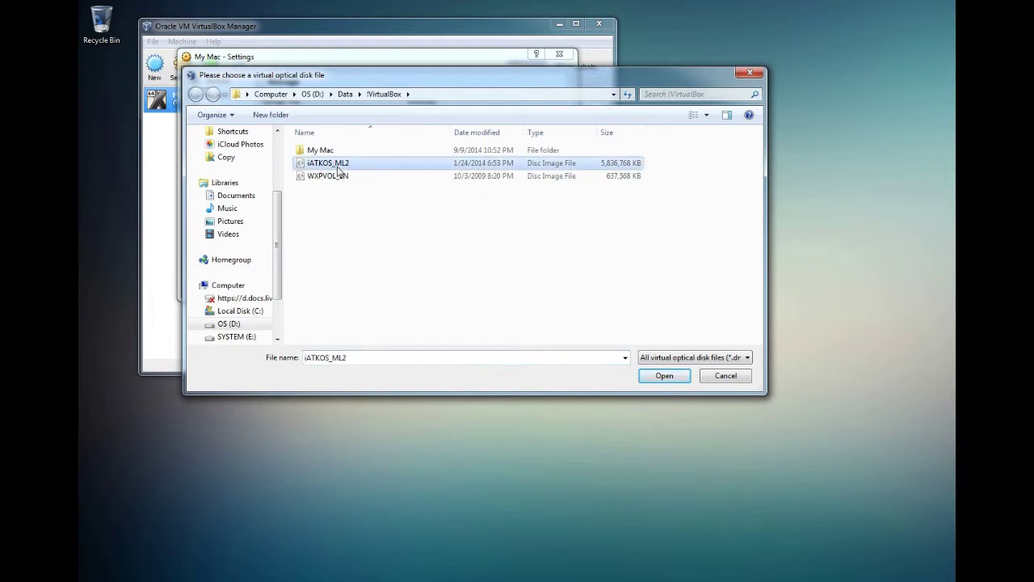
left_click(651, 376)
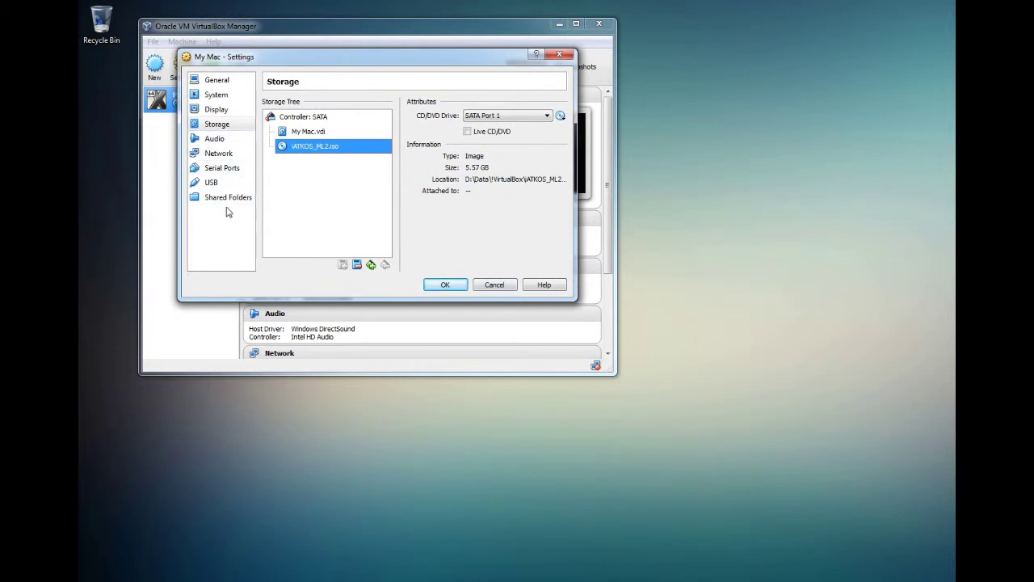
- Save the machine's settings, then start the My Mac virtual machine and move its window clear for viewing
left_click(447, 286)
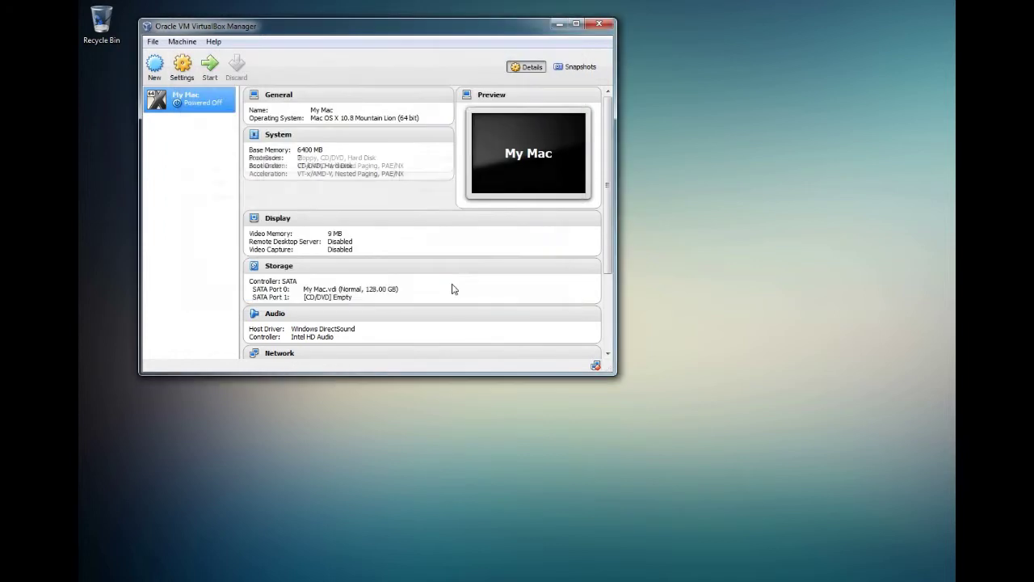
left_click(210, 68)
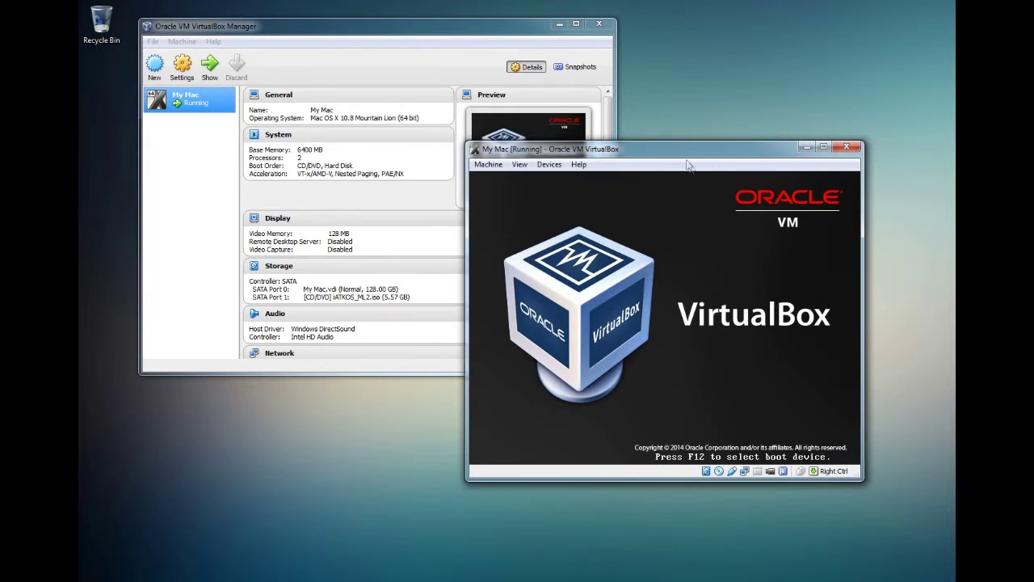
left_click_drag(677, 154, 364, 23)
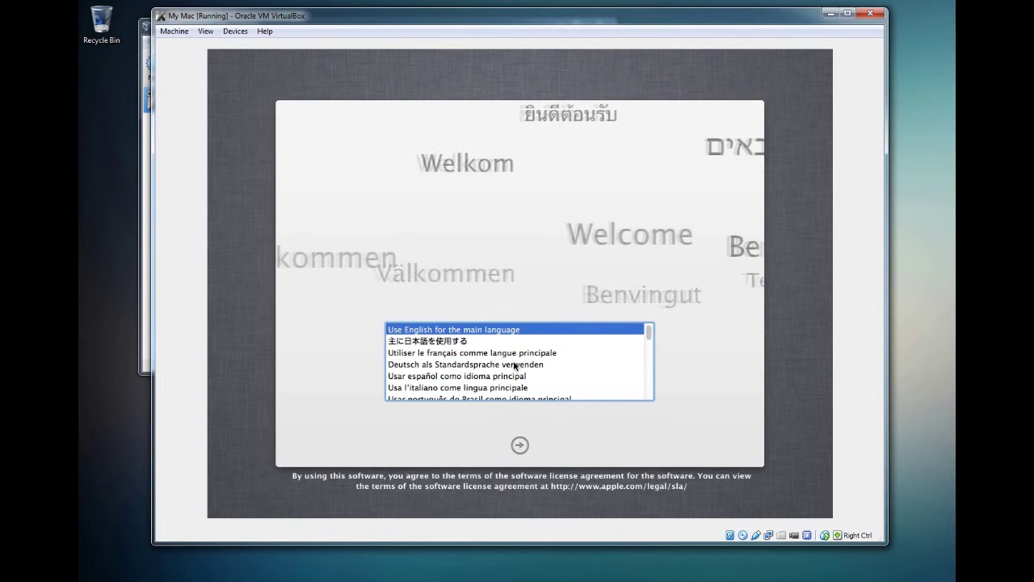
- Use English as the installer's main language and agree to the iATKOS ML2 license terms
left_click(520, 445)
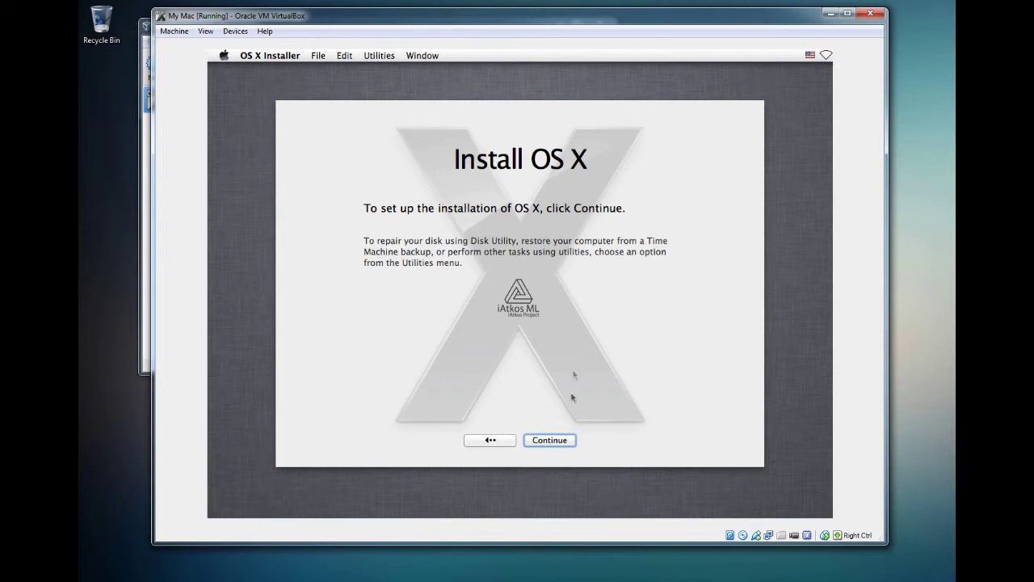
left_click(563, 441)
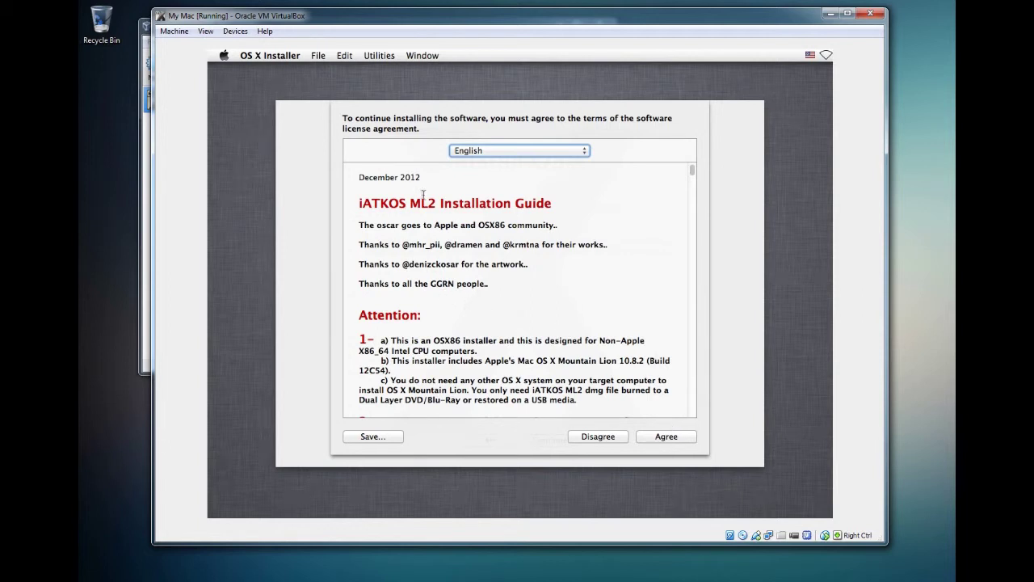
left_click(655, 441)
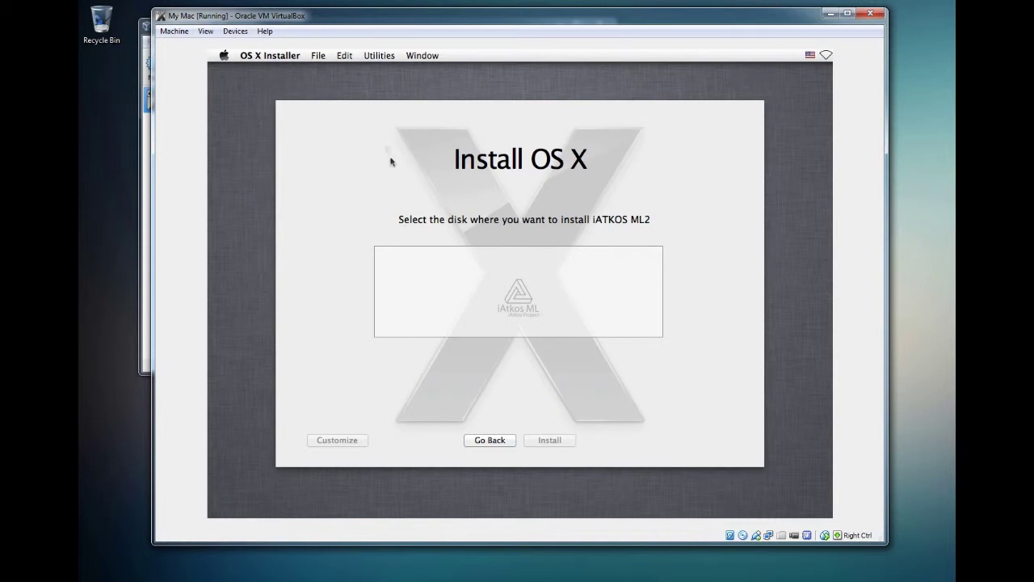
- Open Disk Utility from the installer and add one partition to the layout of the VBOX HARDDISK disk
left_click(379, 55)
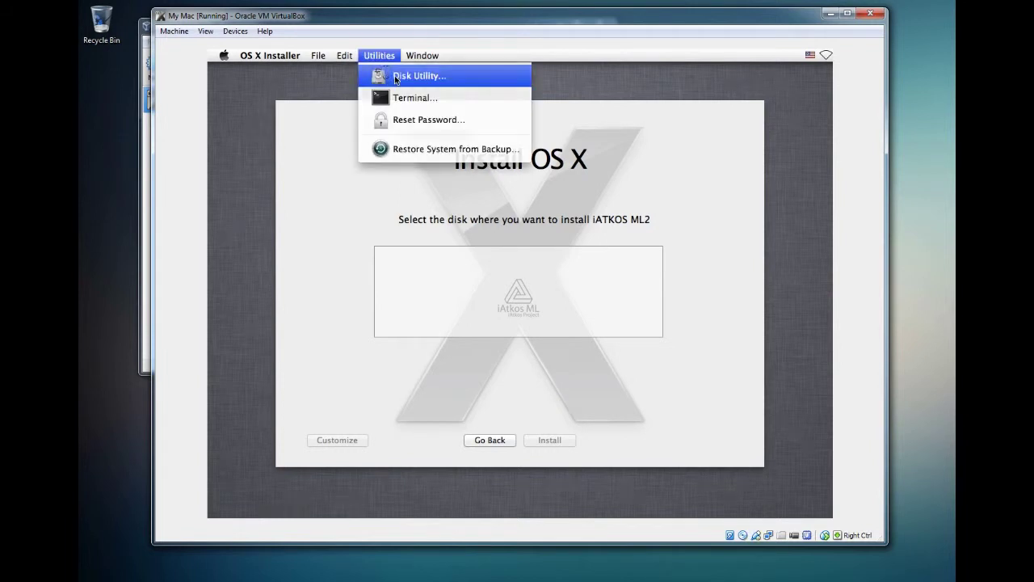
left_click(395, 76)
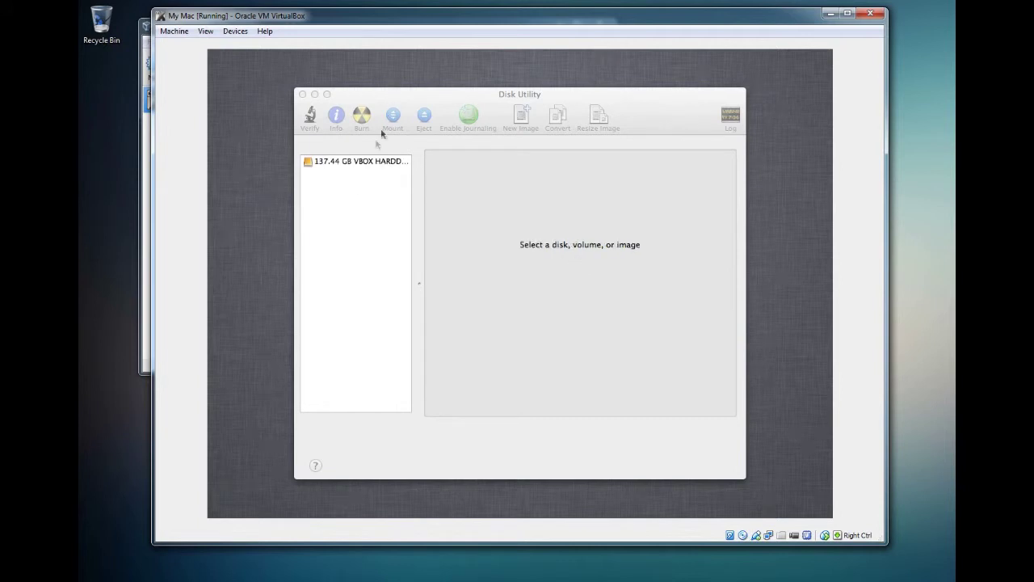
left_click(342, 164)
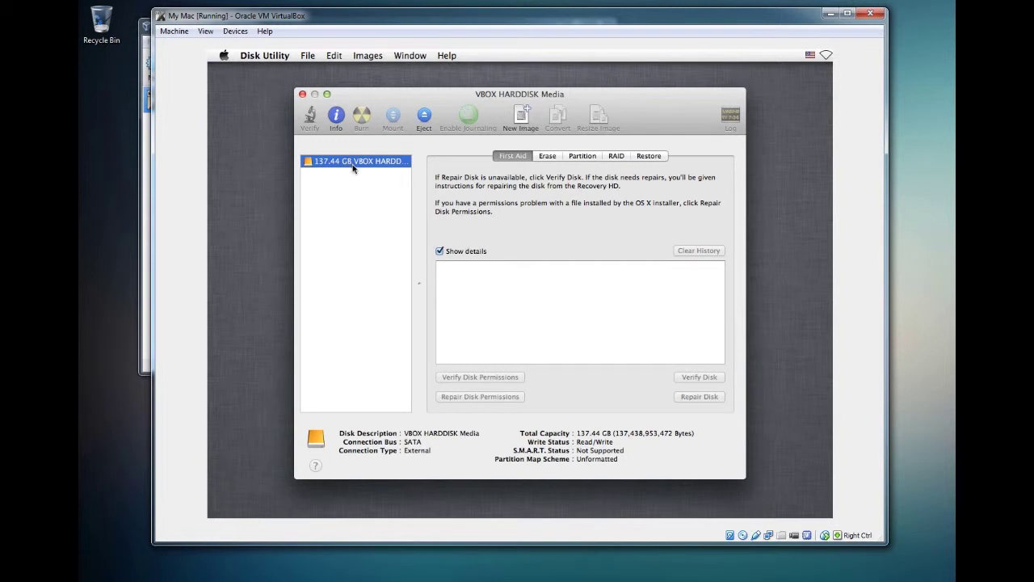
left_click(579, 157)
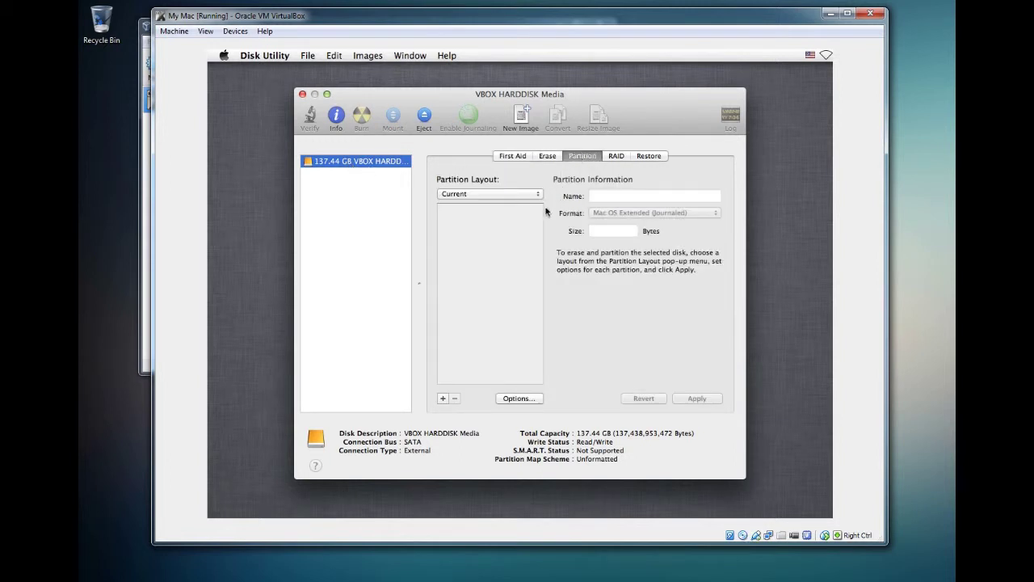
left_click(443, 398)
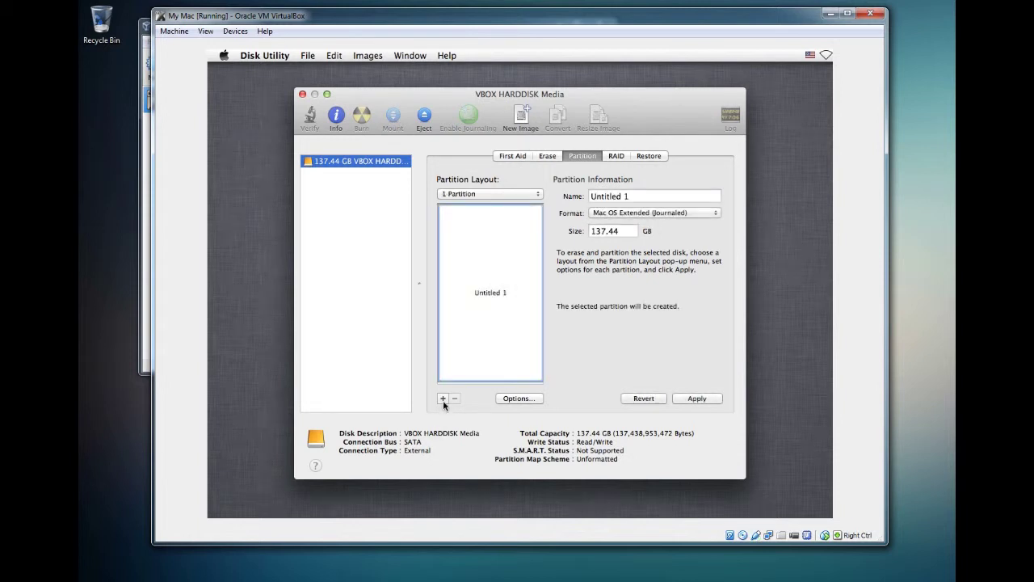
- Name the new partition Mac OS X and apply the partitioning to the disk
left_click(624, 196)
type("Mac OS X")
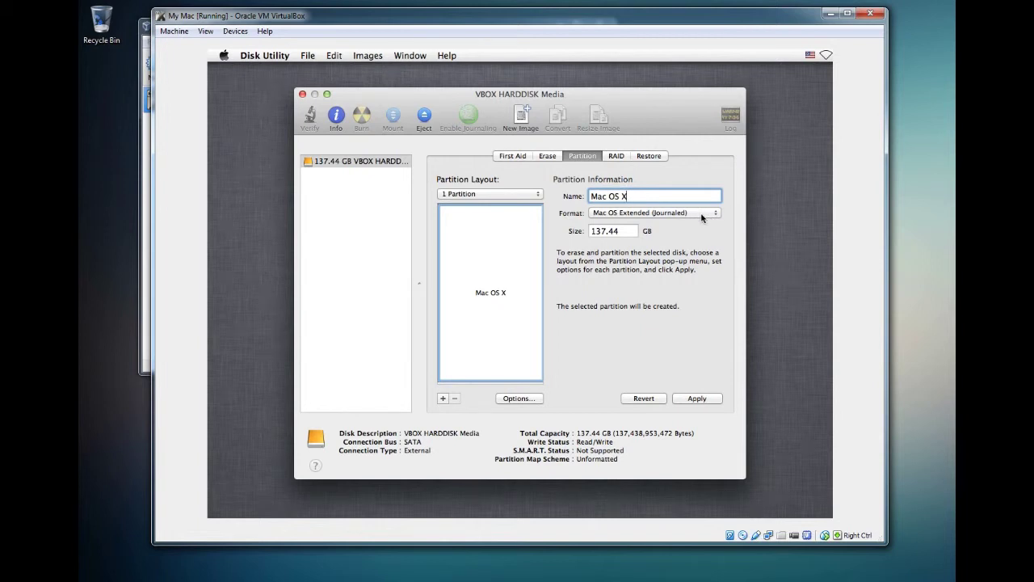
left_click(696, 398)
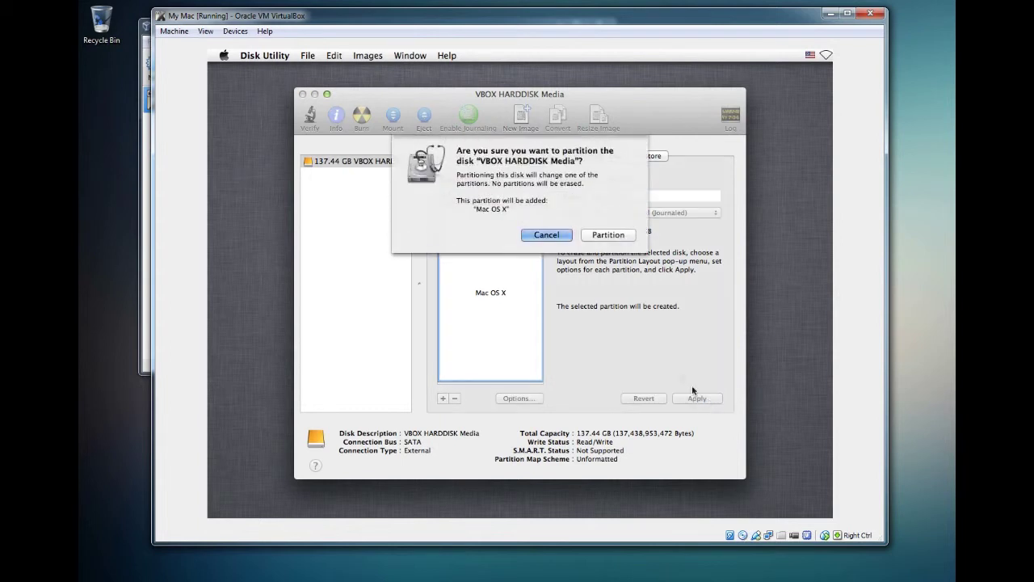
left_click(599, 237)
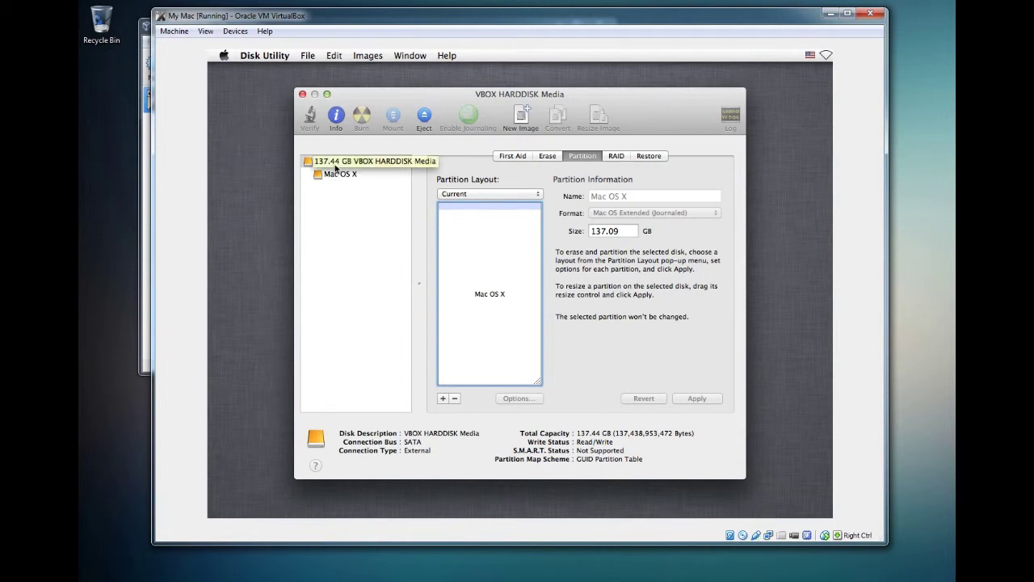
- Quit Disk Utility and select the Mac OS X disk as the installation destination
left_click(275, 60)
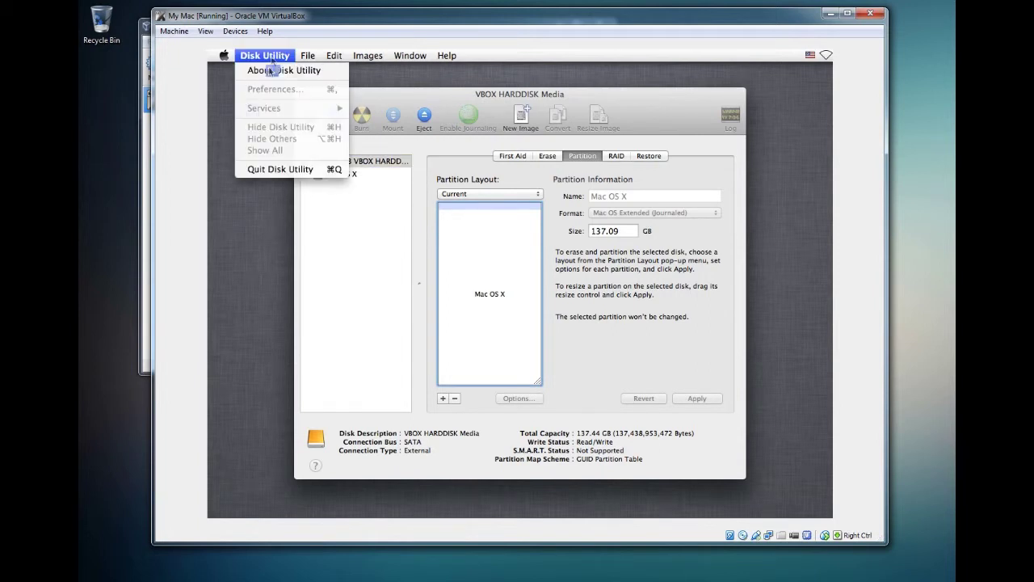
left_click(265, 170)
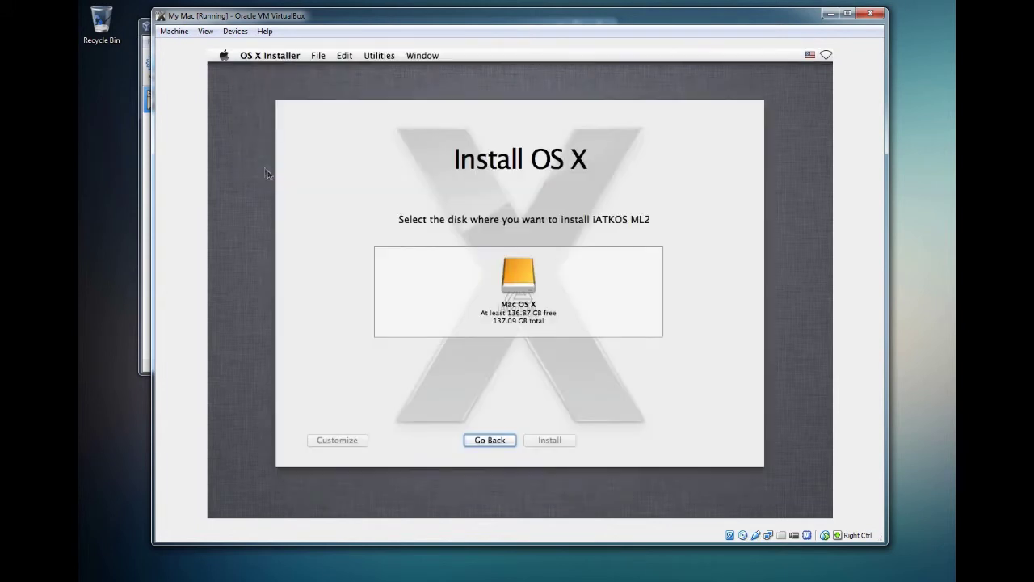
mouse_move(522, 284)
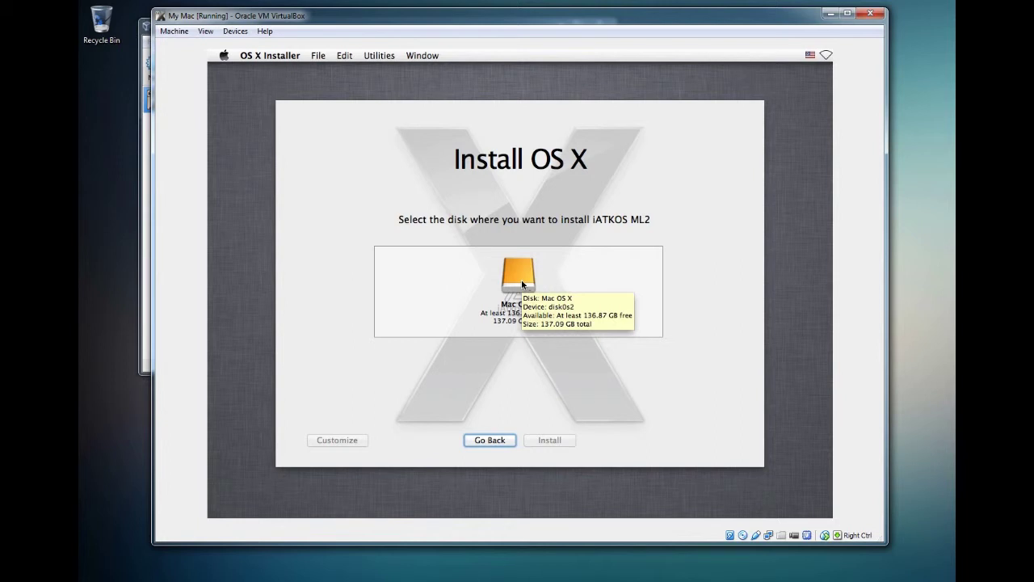
left_click(522, 284)
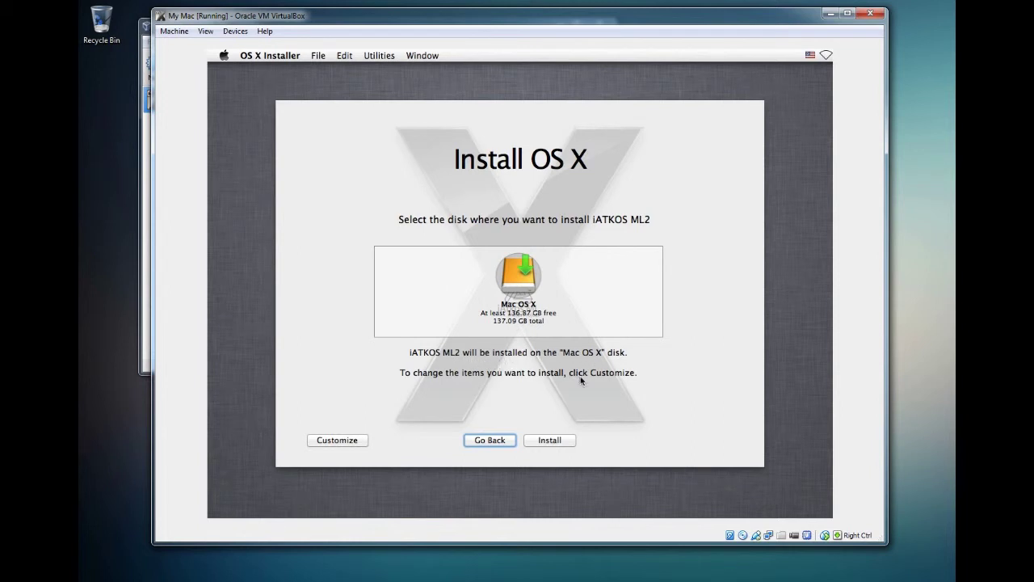
- Customize the bootloader options by enabling Original Apple Boot Logo and Quiet Boot, and start the installation
left_click(338, 442)
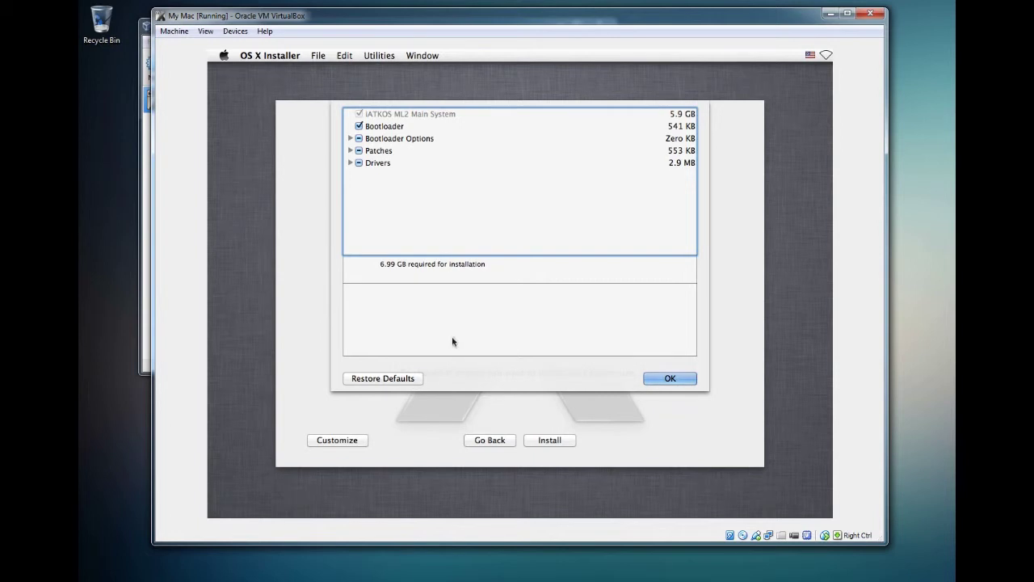
left_click(349, 139)
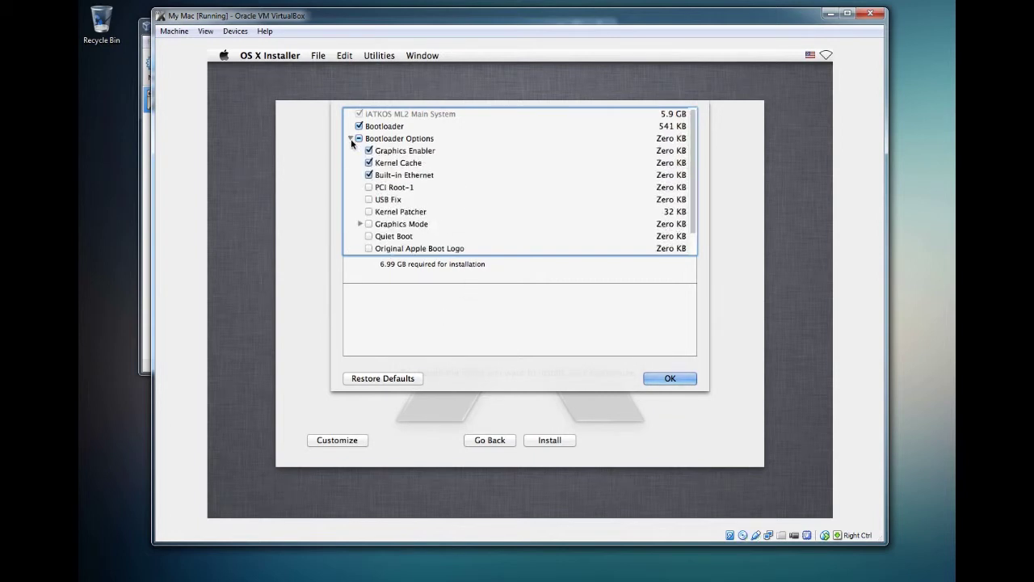
left_click(369, 250)
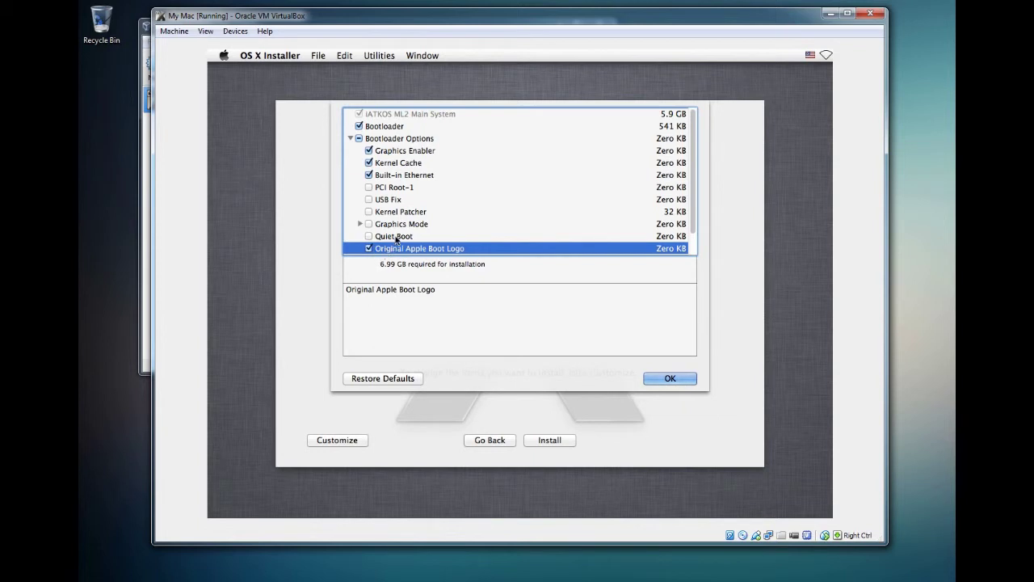
left_click(396, 237)
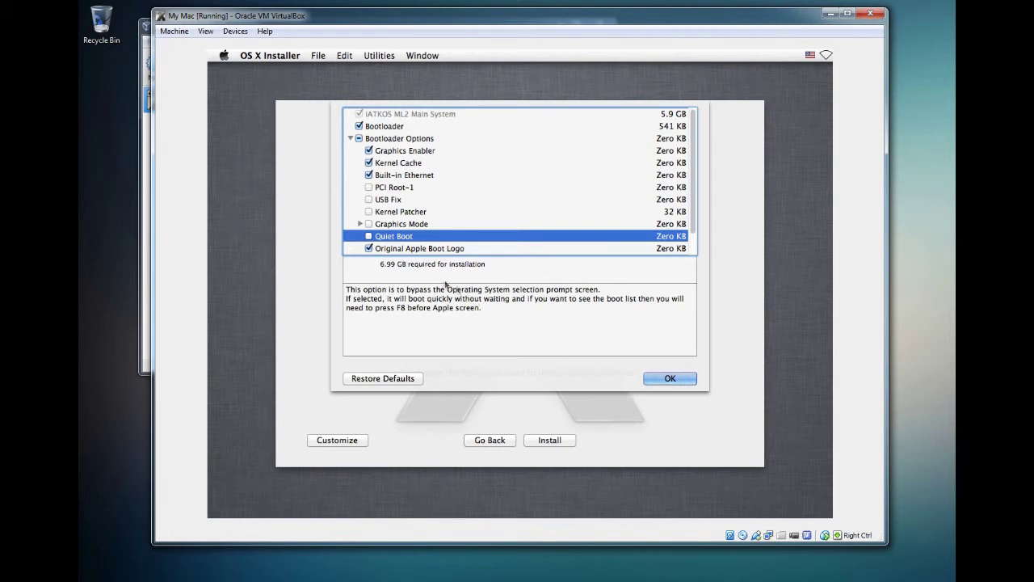
left_click(369, 236)
left_click(680, 383)
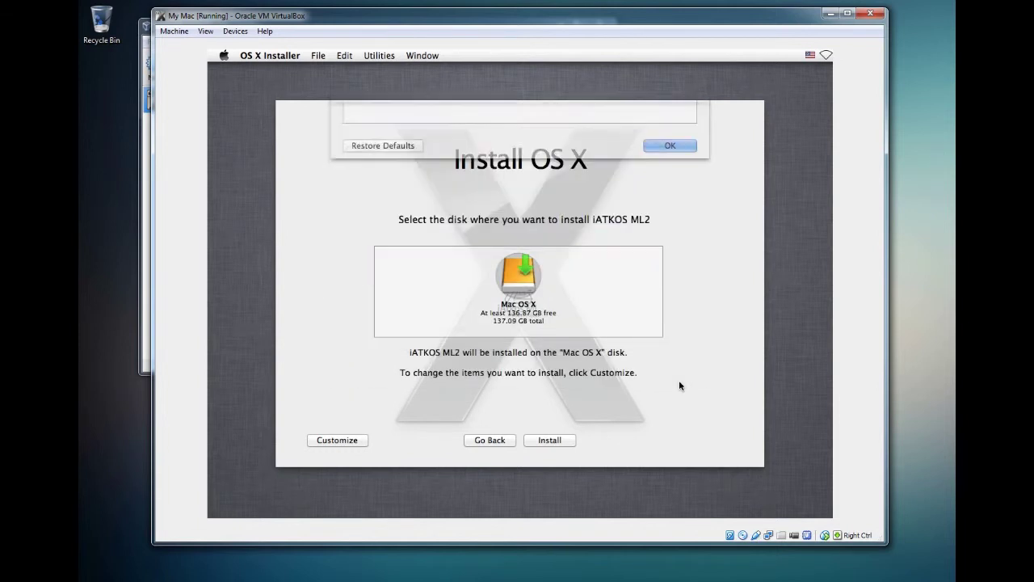
left_click(544, 444)
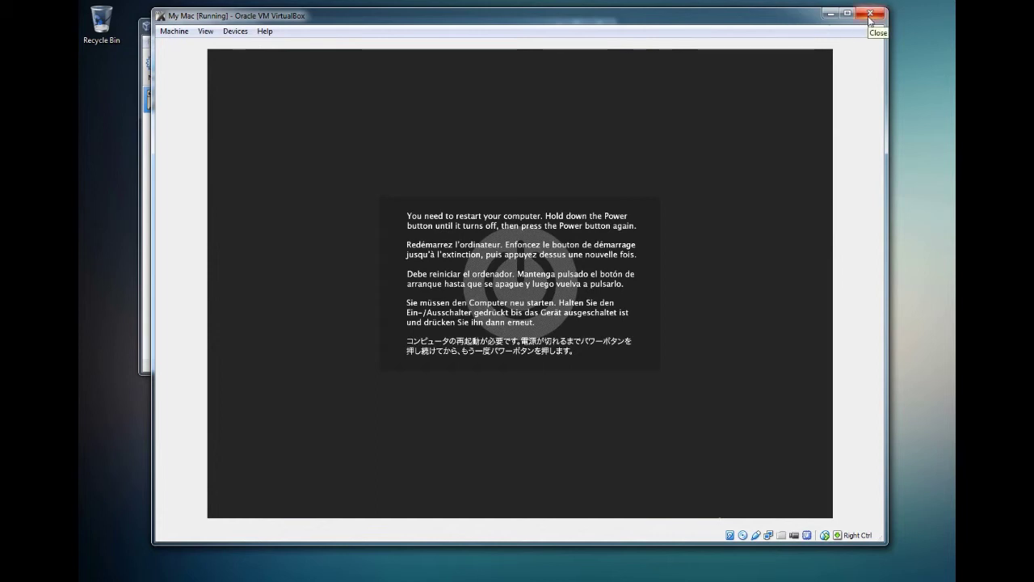
- Close the My Mac virtual machine by powering it off
left_click(176, 32)
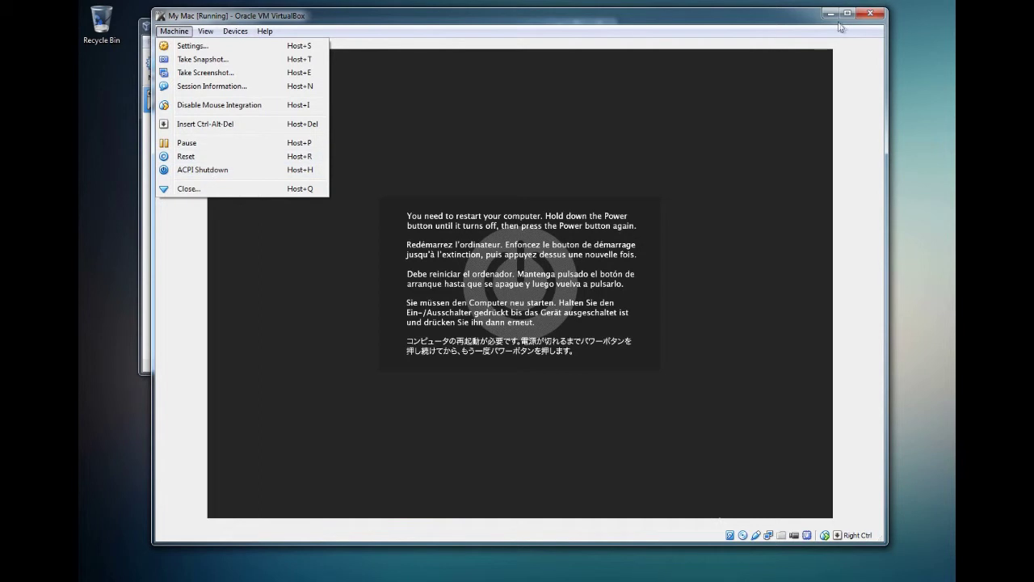
left_click(878, 30)
left_click(870, 13)
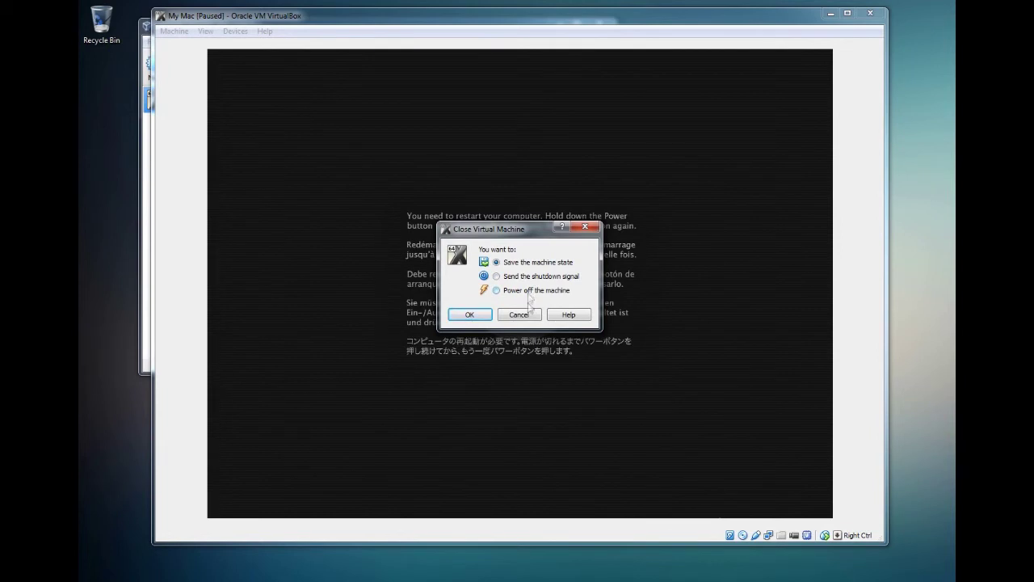
left_click(497, 291)
left_click(467, 317)
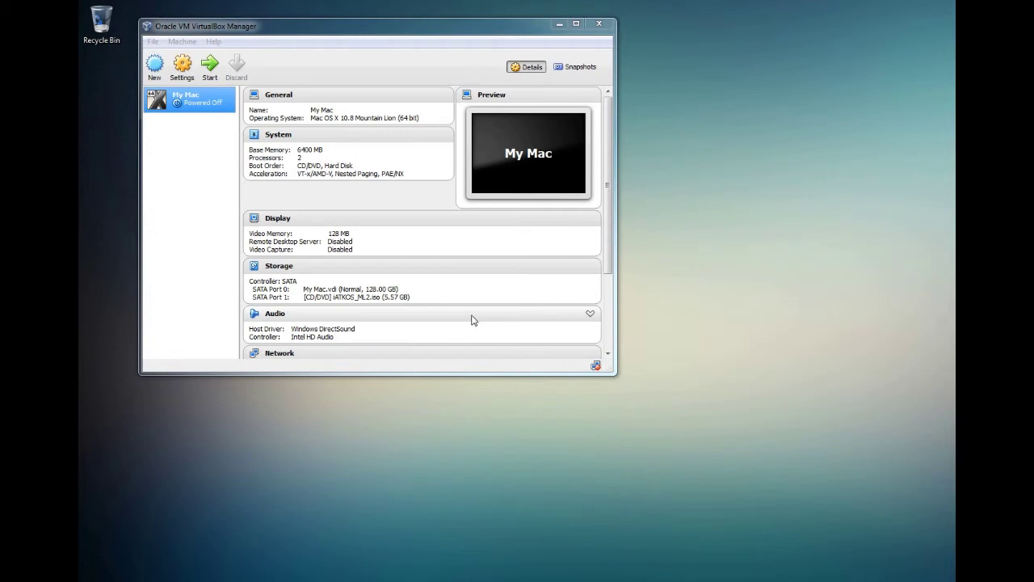
- Remove the iATKOS_ML2.iso disc from the virtual CD/DVD drive in the storage settings and save the change
left_click(182, 67)
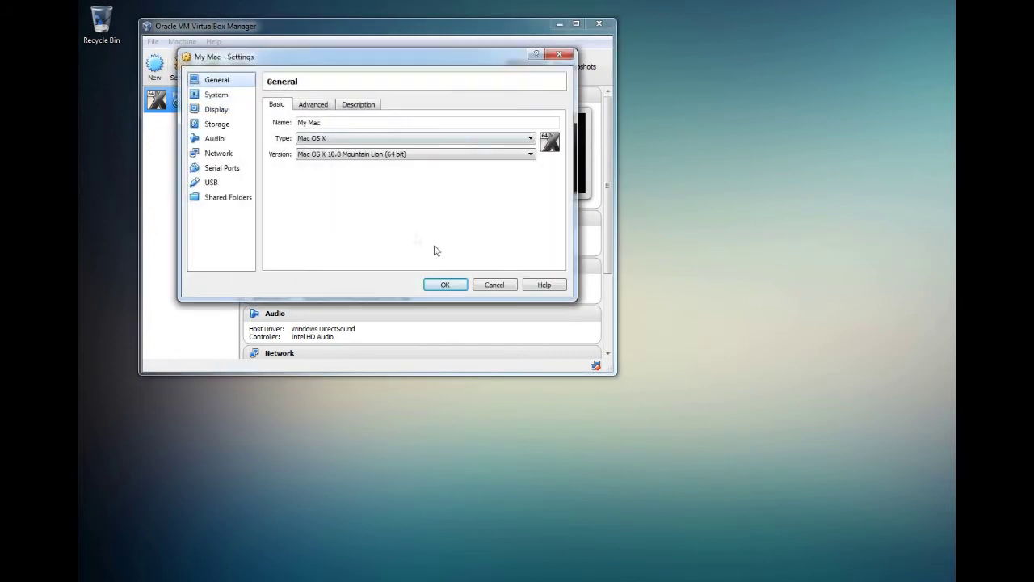
left_click(230, 131)
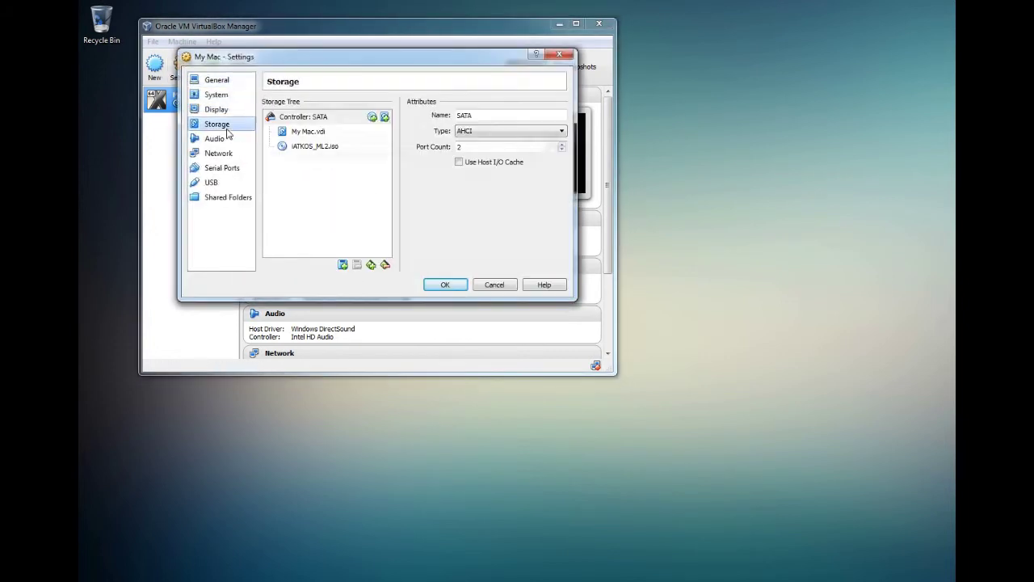
left_click(300, 148)
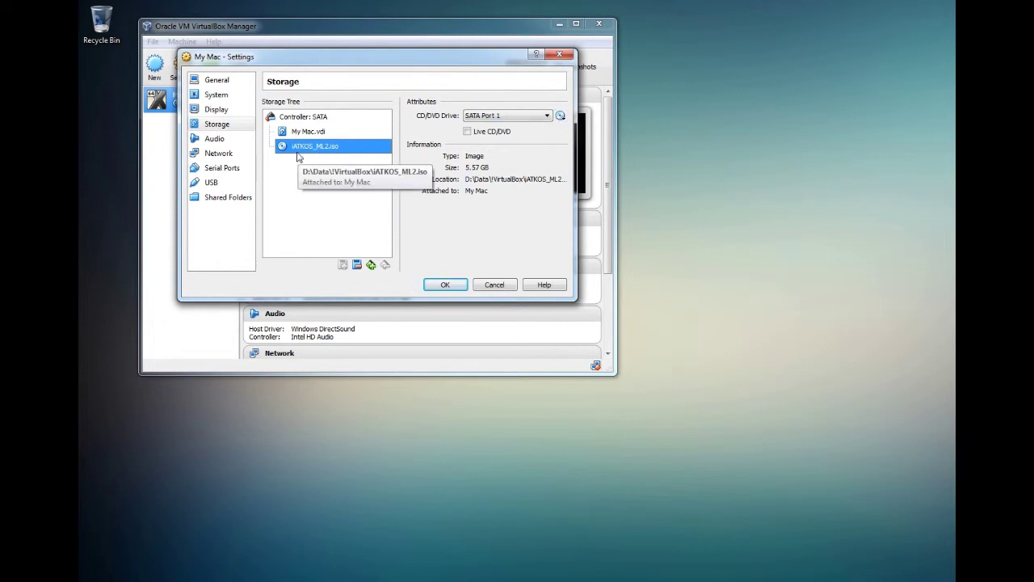
left_click(561, 117)
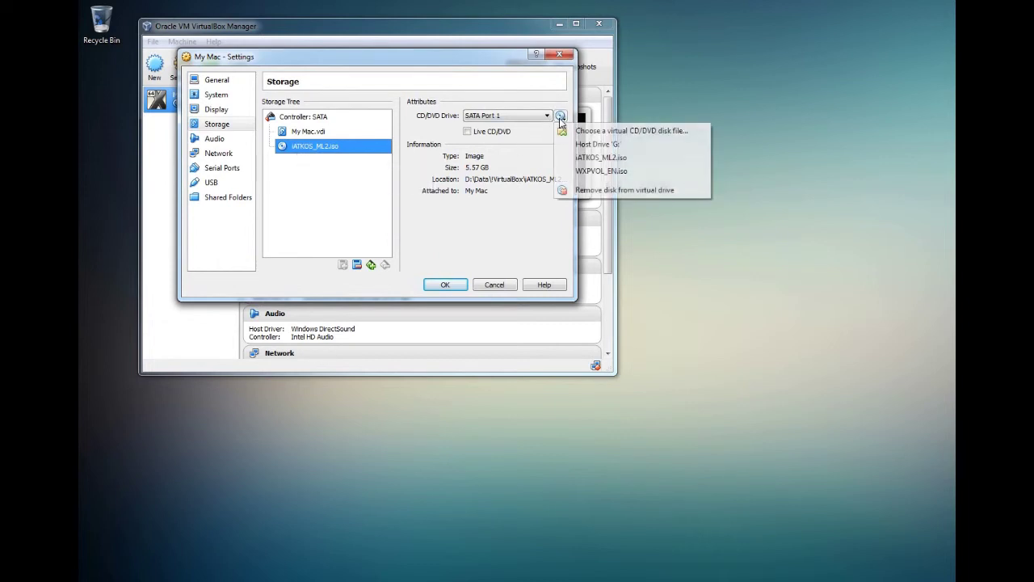
left_click(587, 192)
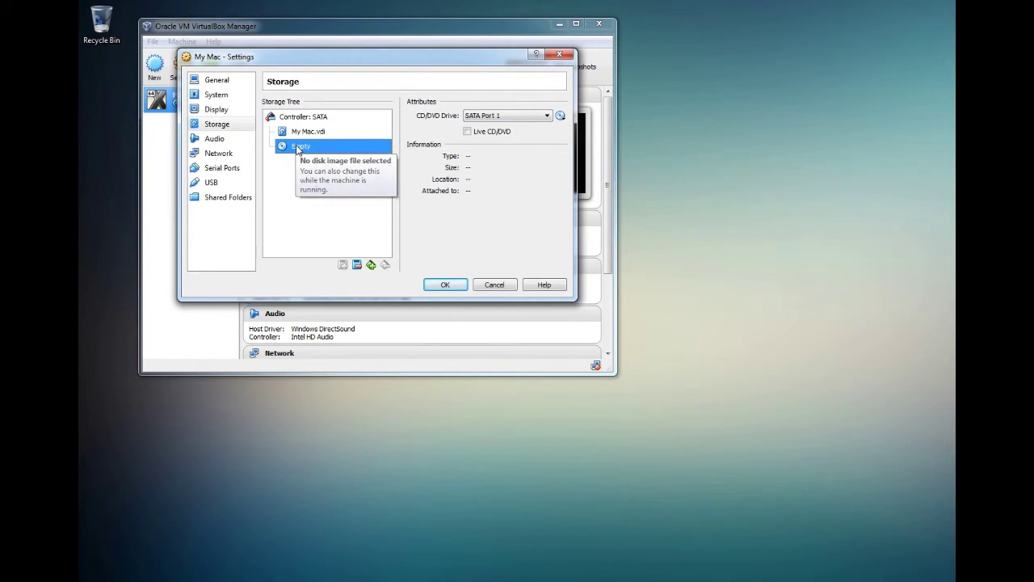
left_click(444, 285)
- Boot the My Mac machine and accept United States as the country and U.S. as the keyboard layout
left_click(207, 72)
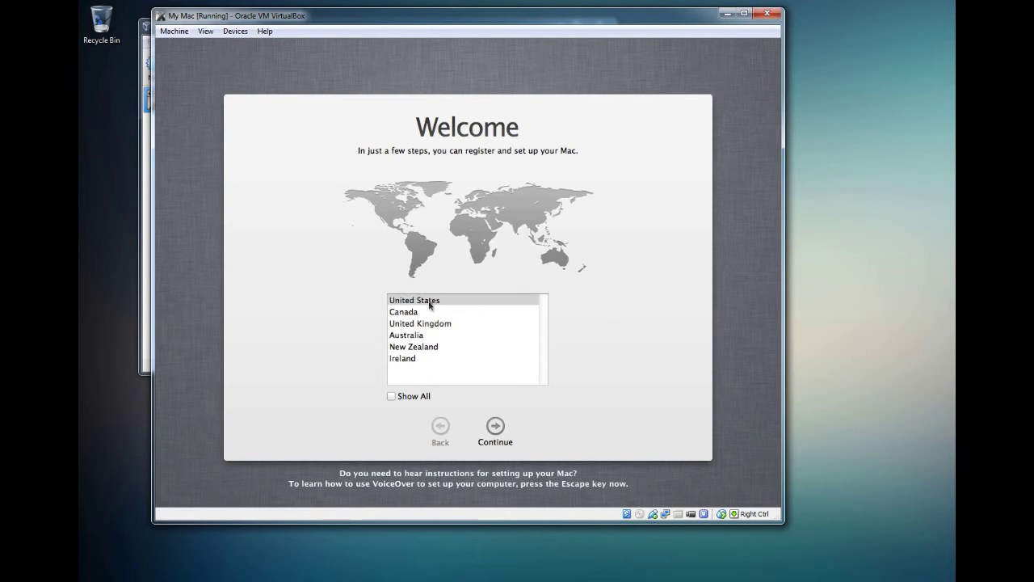
left_click(493, 429)
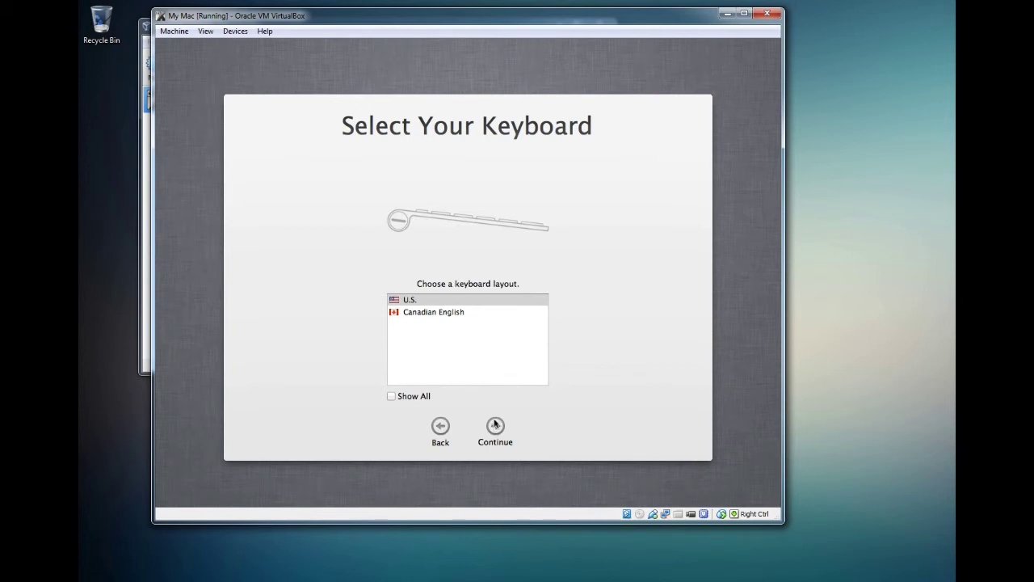
left_click(503, 427)
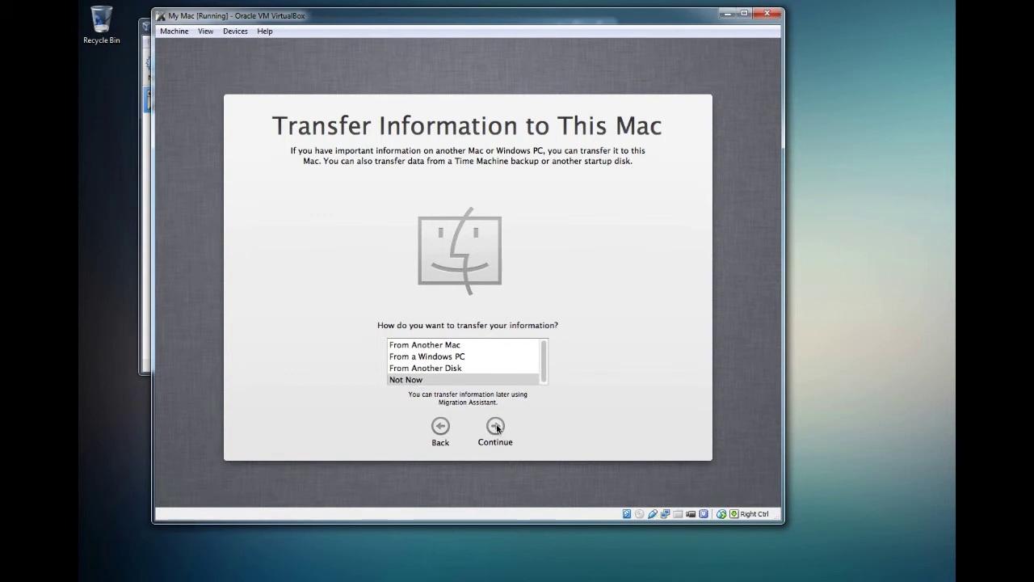
- Choose not to transfer information from another computer and enable Location Services on this Mac
left_click(497, 429)
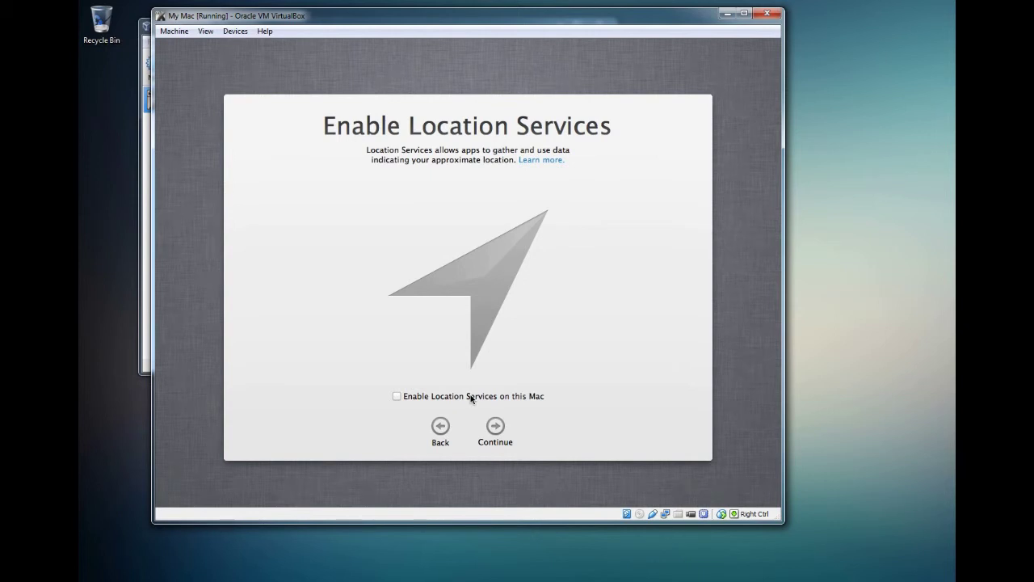
left_click(397, 396)
left_click(496, 428)
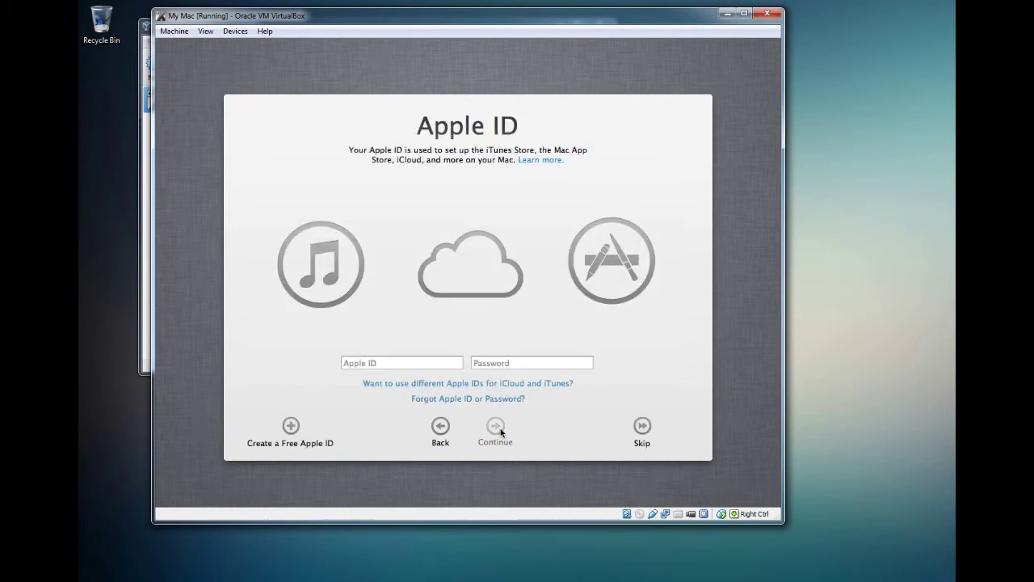
- Skip signing in with an Apple ID and agree to the OS X Software License Agreement
left_click(642, 426)
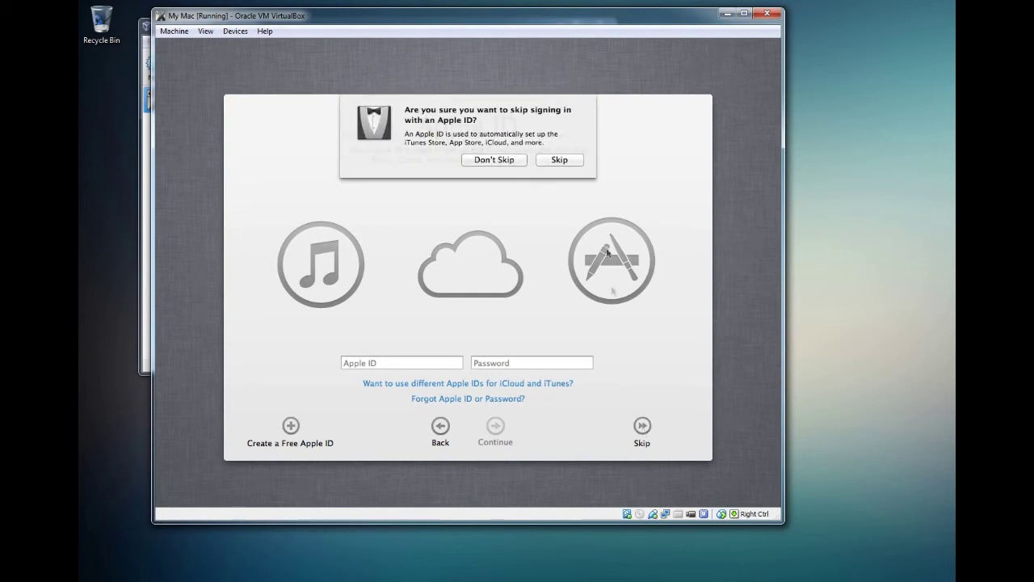
left_click(558, 162)
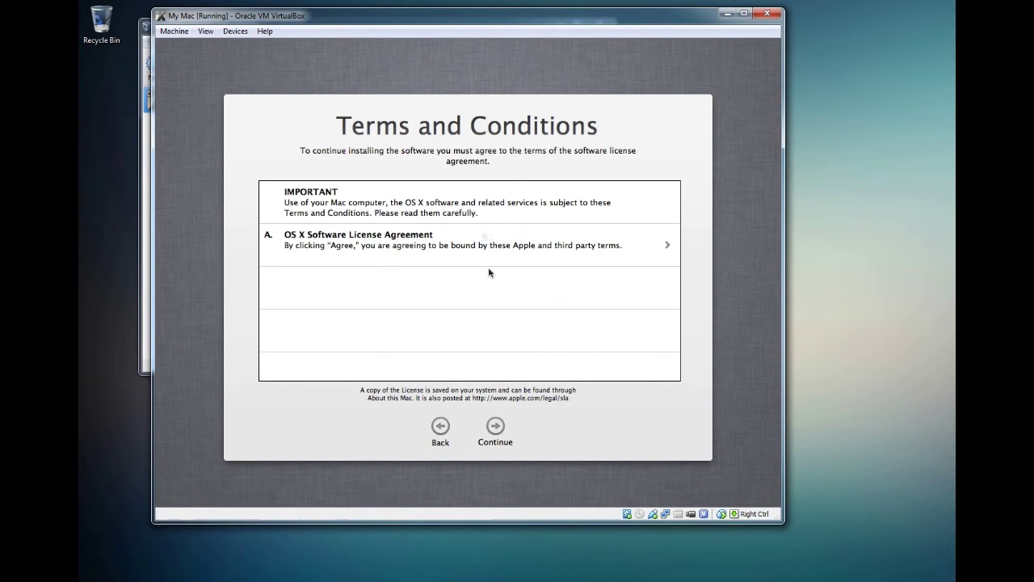
left_click(495, 427)
left_click(570, 157)
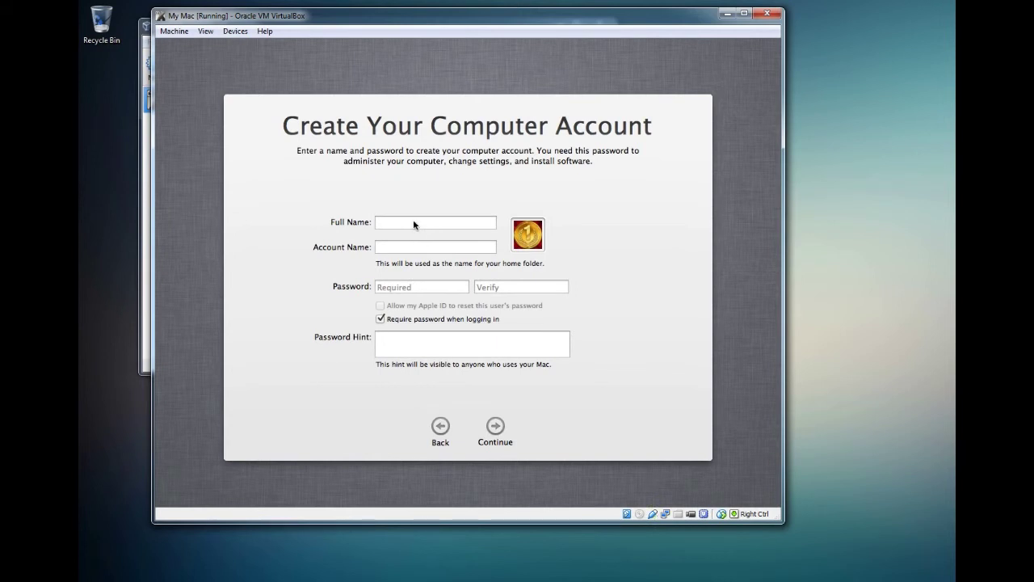
- Create the computer account with the user's full name, account password and password verification, leaving the password hint empty
type("Phuoc")
key("Tab")
key("Tab")
type("1")
key("Tab")
type("1")
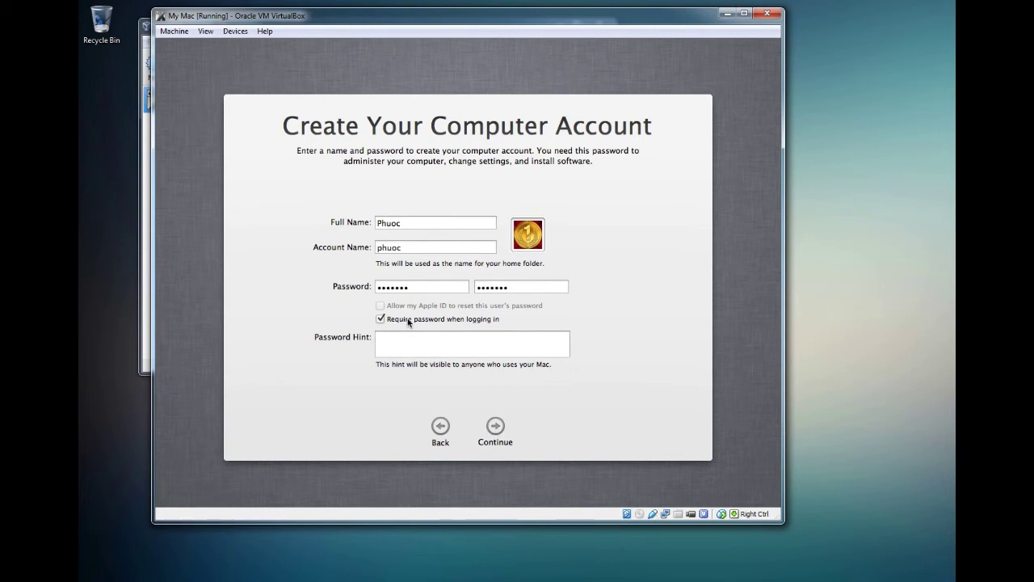
left_click(497, 430)
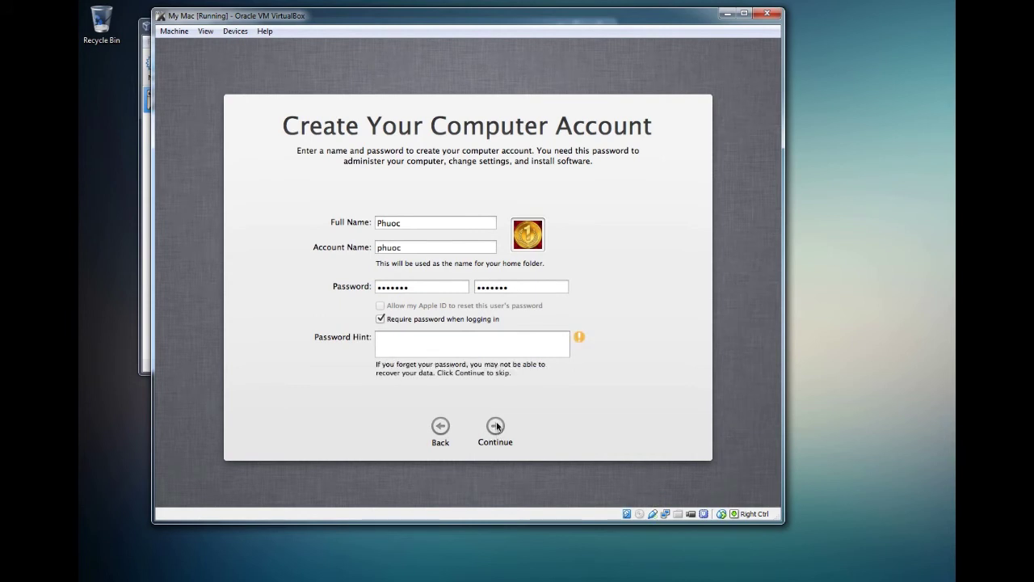
left_click(501, 434)
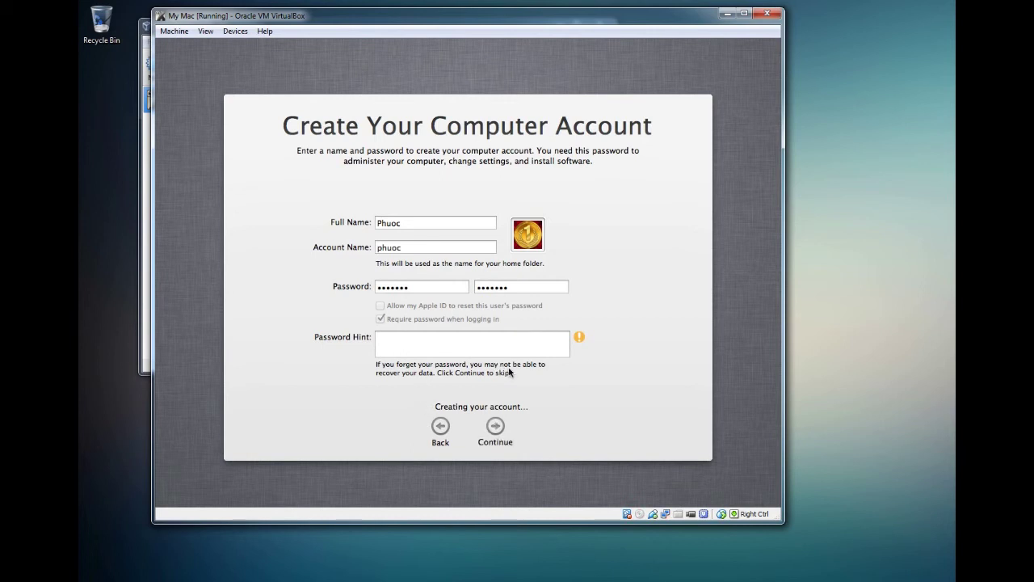
- Continue the setup, skip registering the device, and start using the Mac
left_click(494, 428)
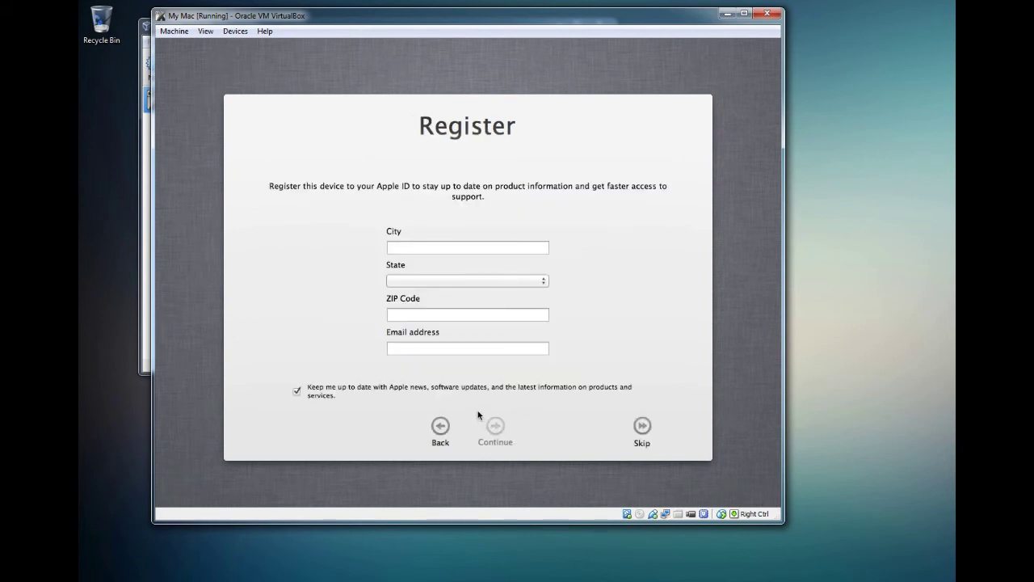
left_click(643, 429)
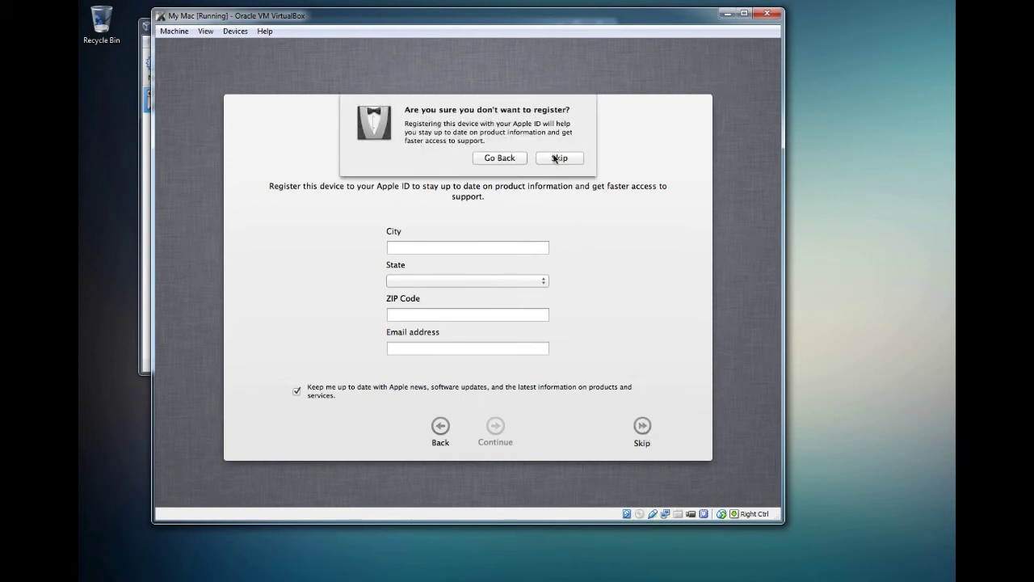
left_click(557, 158)
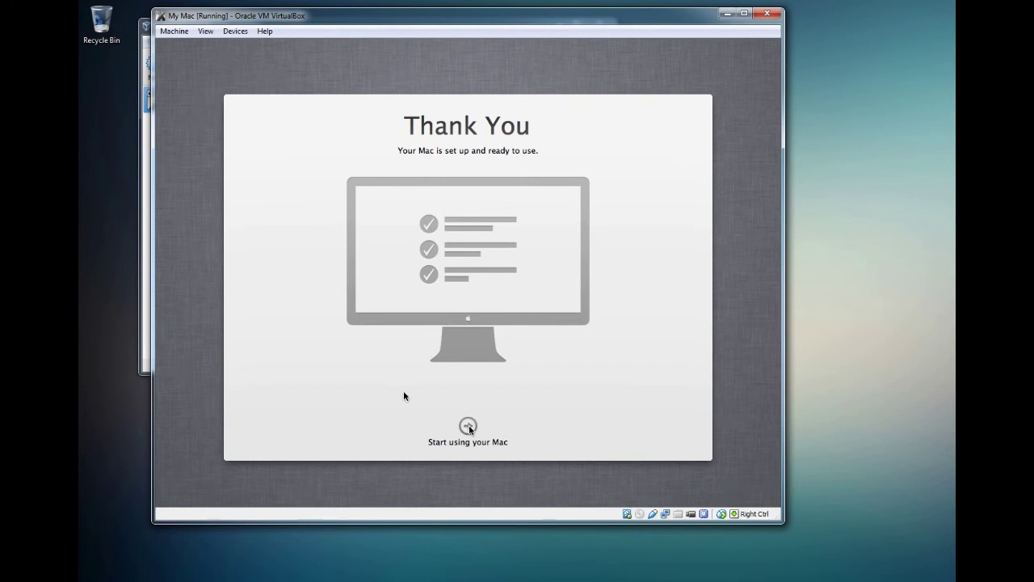
left_click(469, 427)
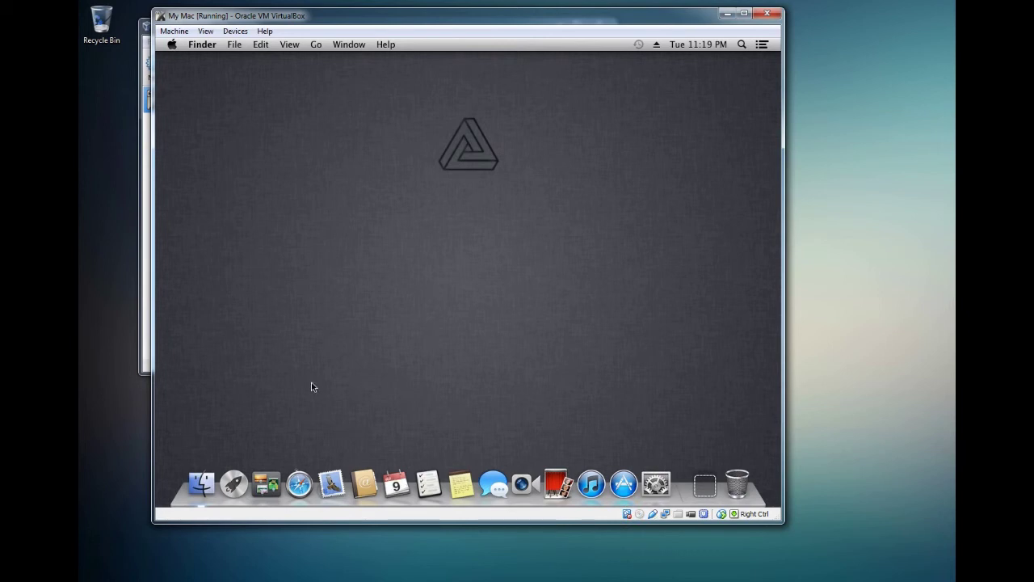
- In the Dock preferences, enable Magnification at slightly above mid-range and increase the Dock size to just below the middle
left_click(173, 45)
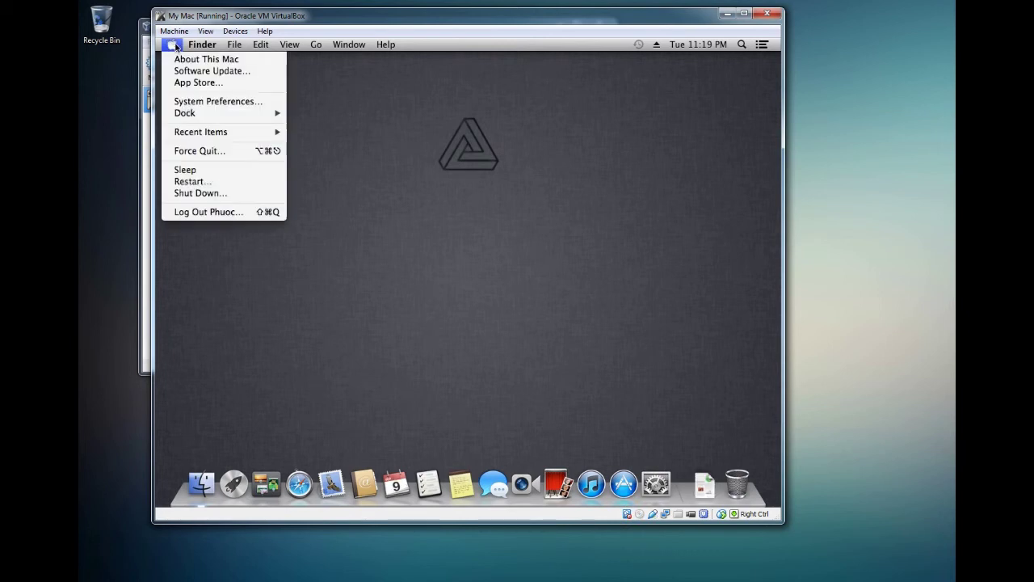
left_click(210, 103)
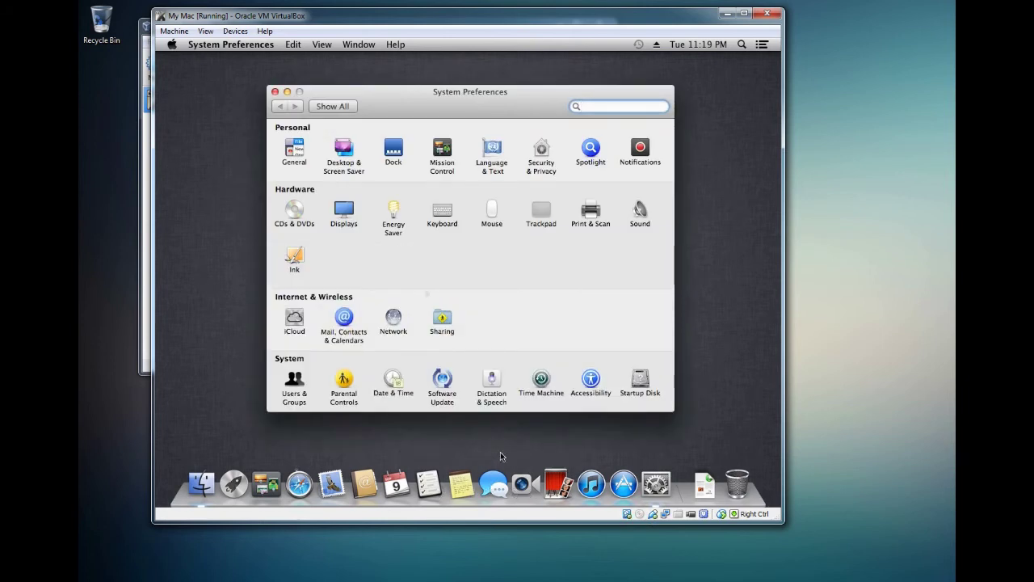
left_click(389, 152)
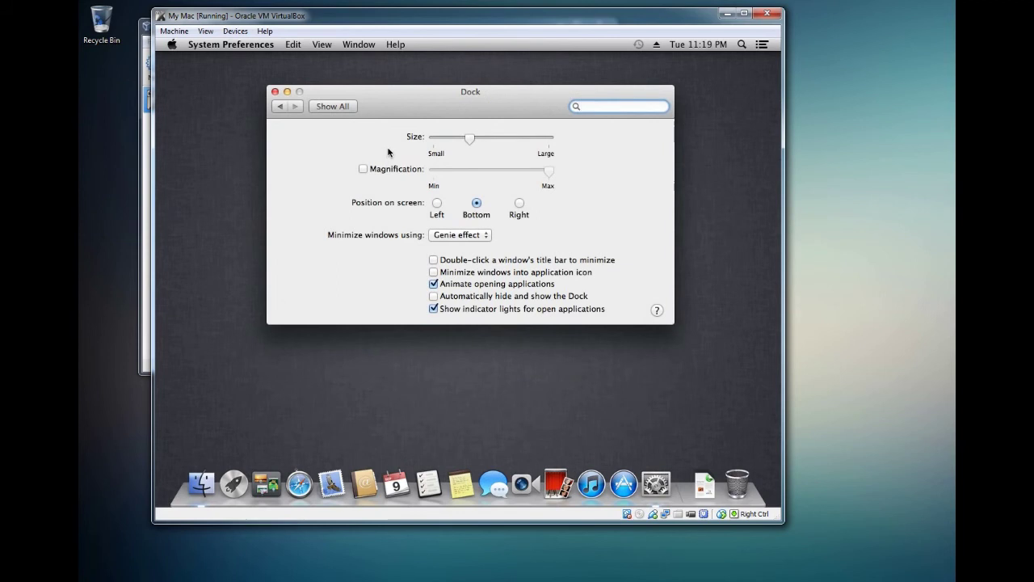
left_click(393, 172)
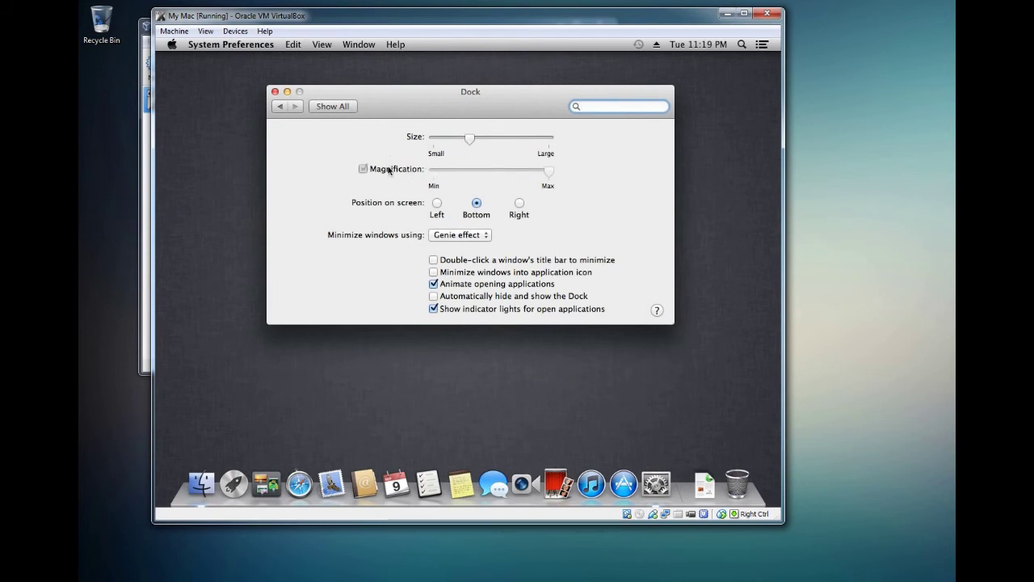
left_click(494, 171)
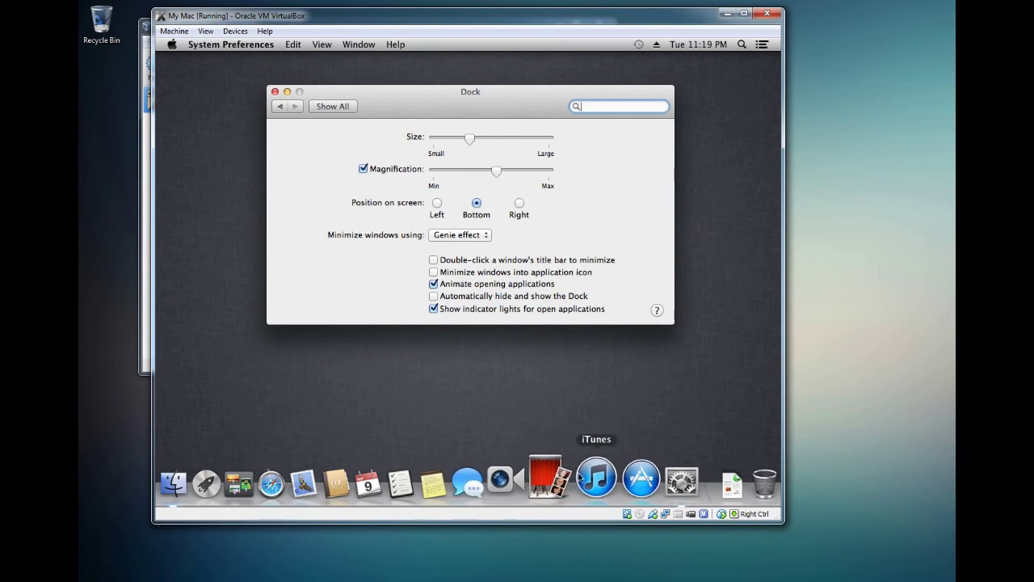
left_click(486, 141)
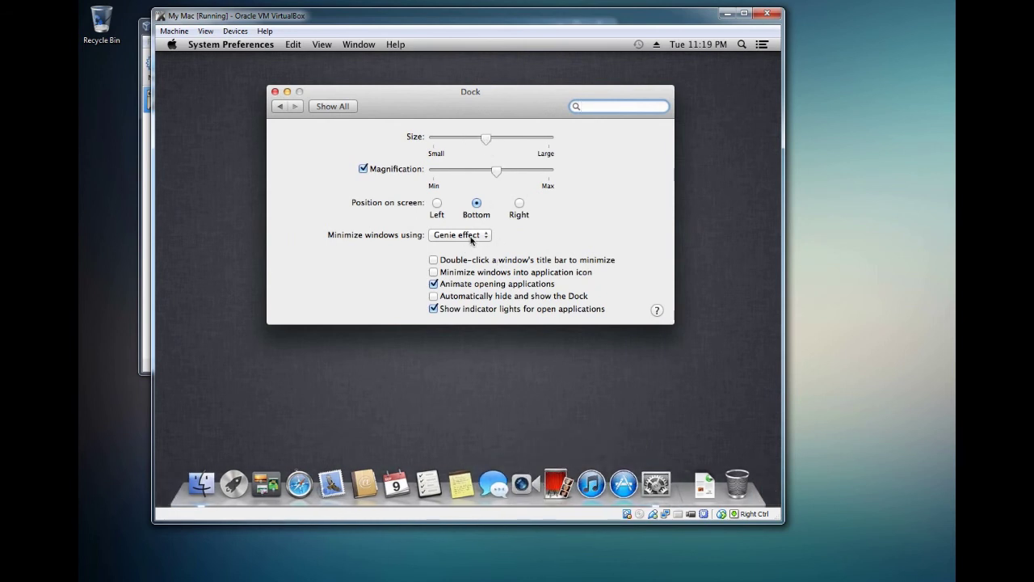
- In the Desktop & Screen Saver preferences, try Jaguar Aqua Graphite and set the desktop picture to Jaguar Aqua Blue
left_click(280, 107)
left_click(339, 153)
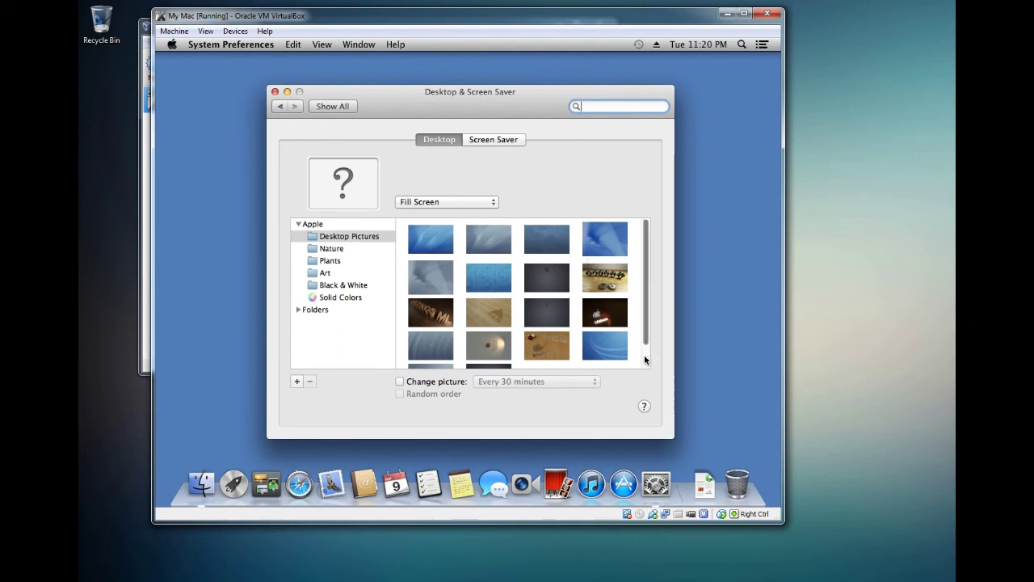
scroll(644, 356, "down", 2)
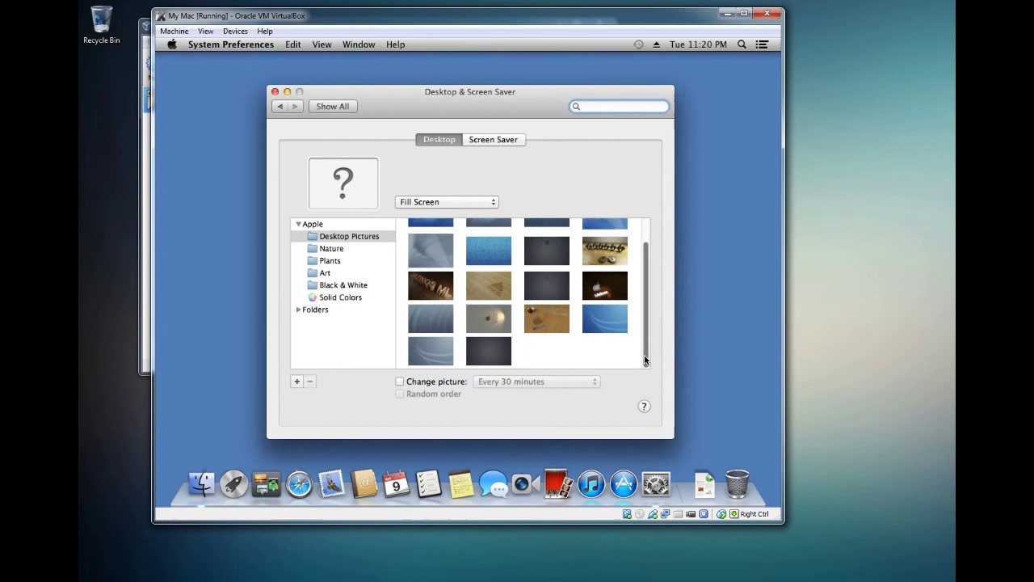
left_click(503, 356)
left_click(443, 358)
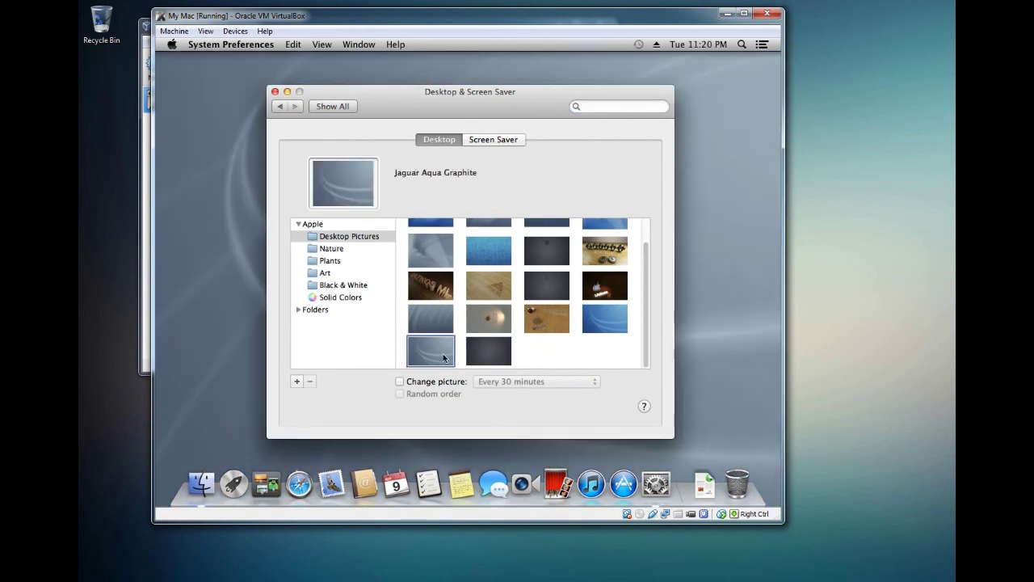
left_click(606, 330)
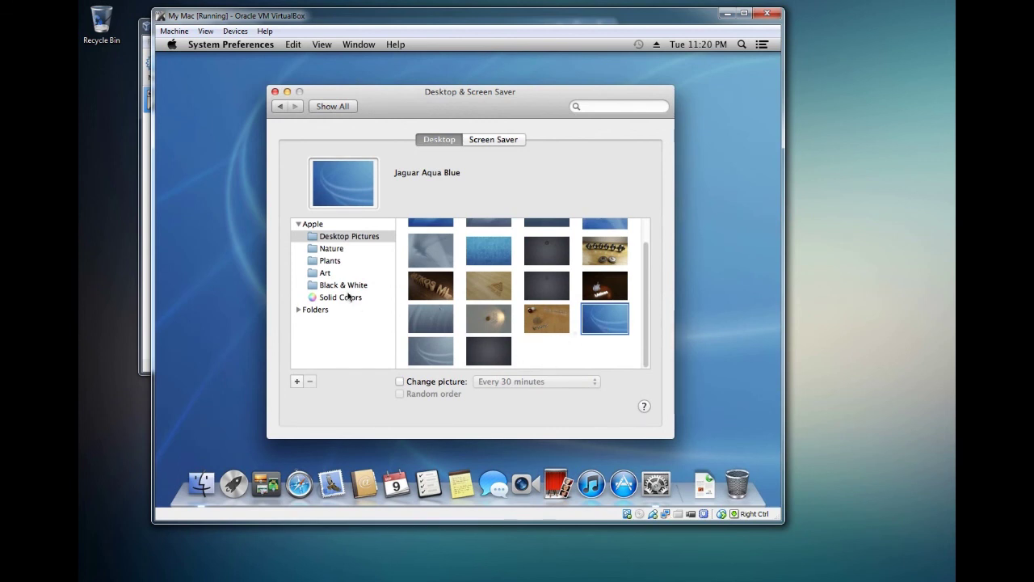
- Set the desktop picture to Cosmos – Galaxy from the Nature collection and close System Preferences
left_click(324, 250)
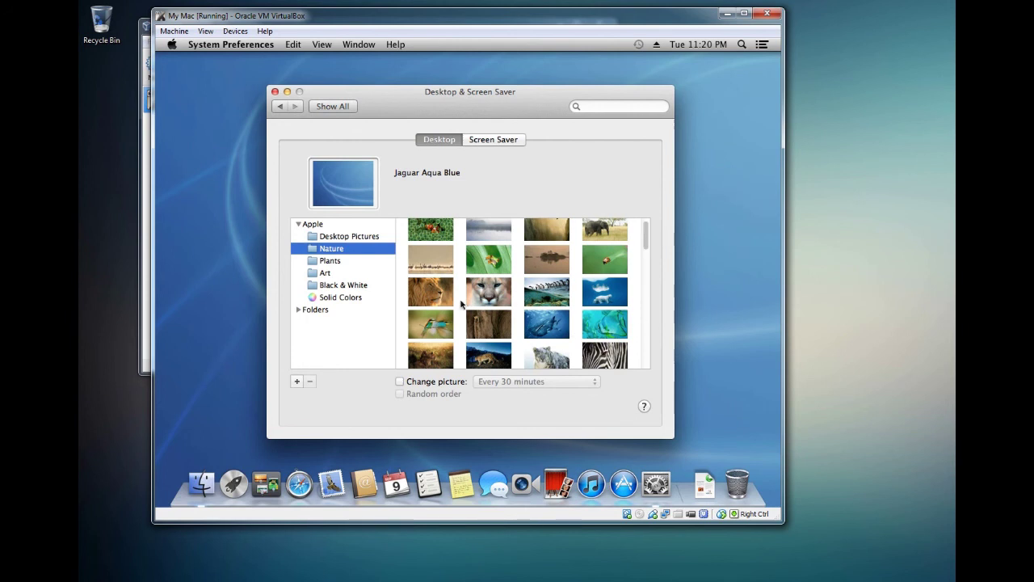
left_click(644, 326)
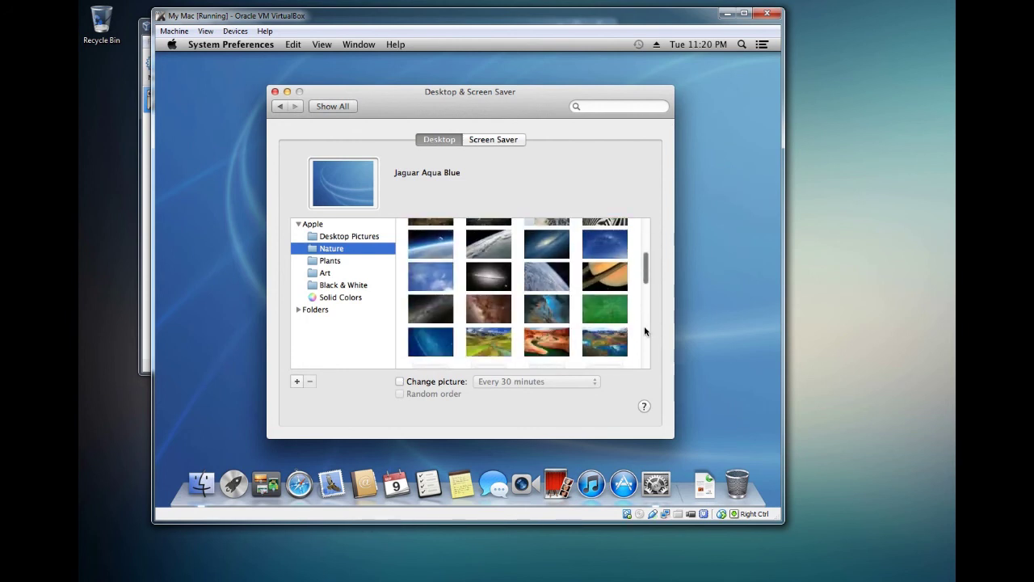
left_click(548, 243)
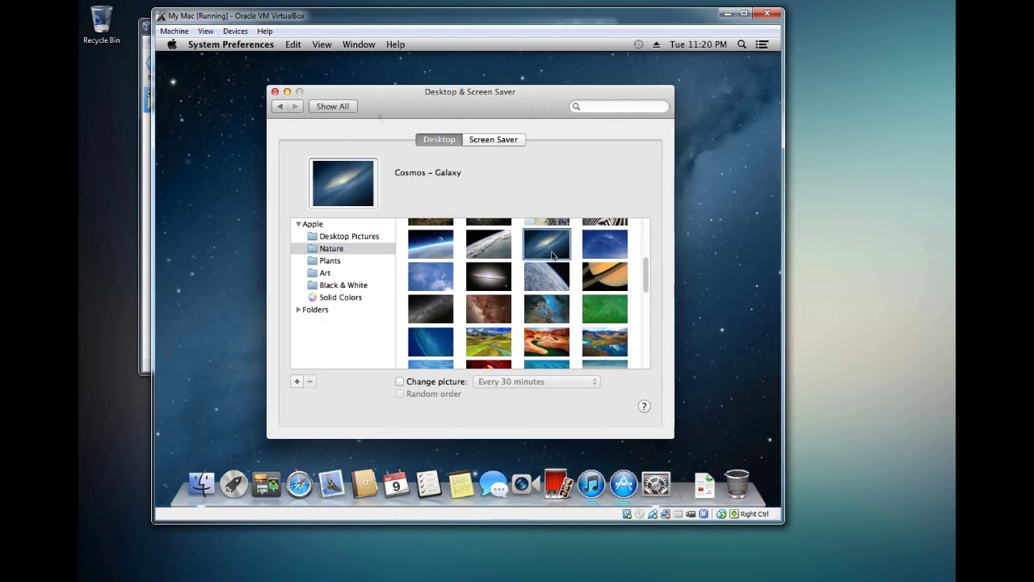
left_click(274, 92)
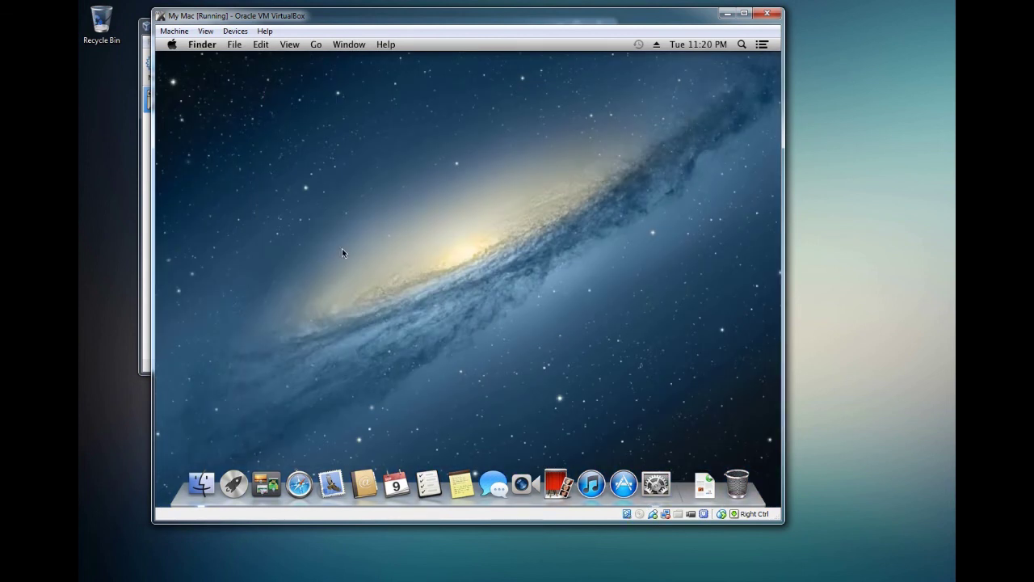